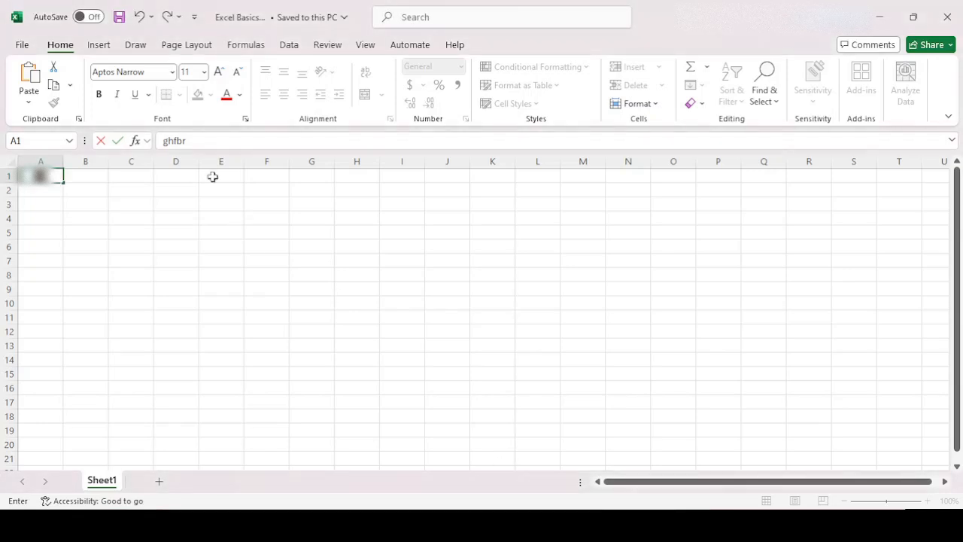
Step: Clear the text being entered in cell A1 and leave the cell empty
{"action": "key", "text": "BackSpace"}
{"action": "key", "text": "BackSpace"}
{"action": "key", "text": "BackSpace"}
{"action": "key", "text": "BackSpace"}
{"action": "key", "text": "BackSpace"}
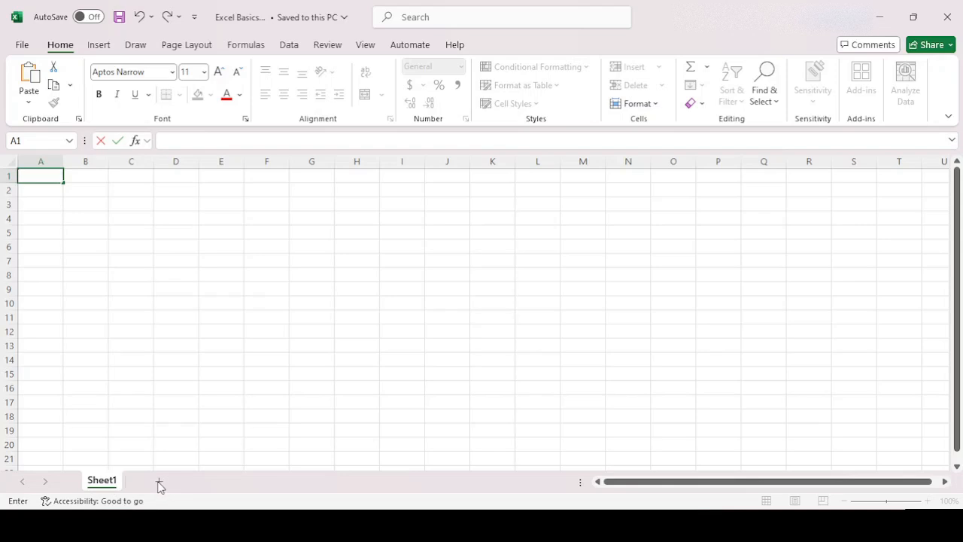
{"action": "left_click", "coordinate": [180, 376]}
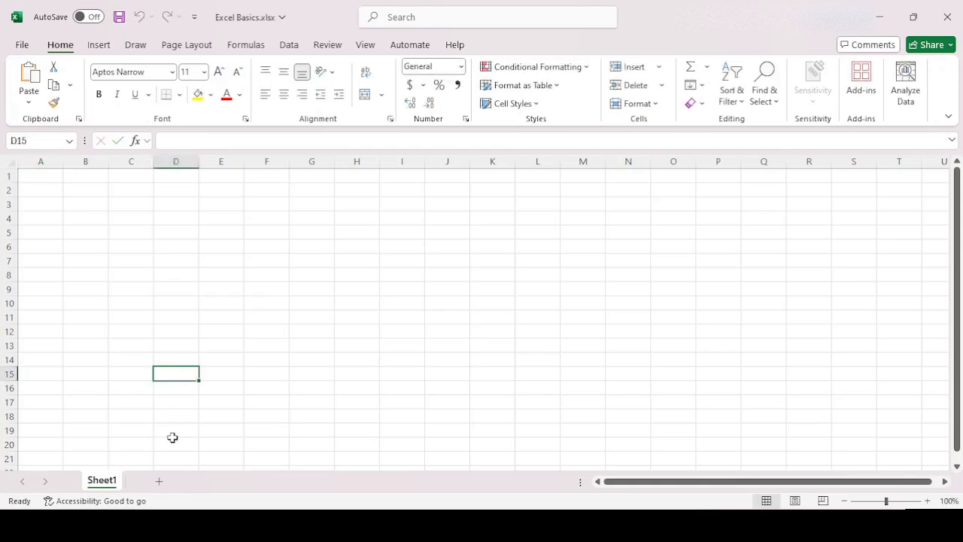
Step: Add two new worksheets to the workbook and return to Sheet1
{"action": "left_click", "coordinate": [159, 485]}
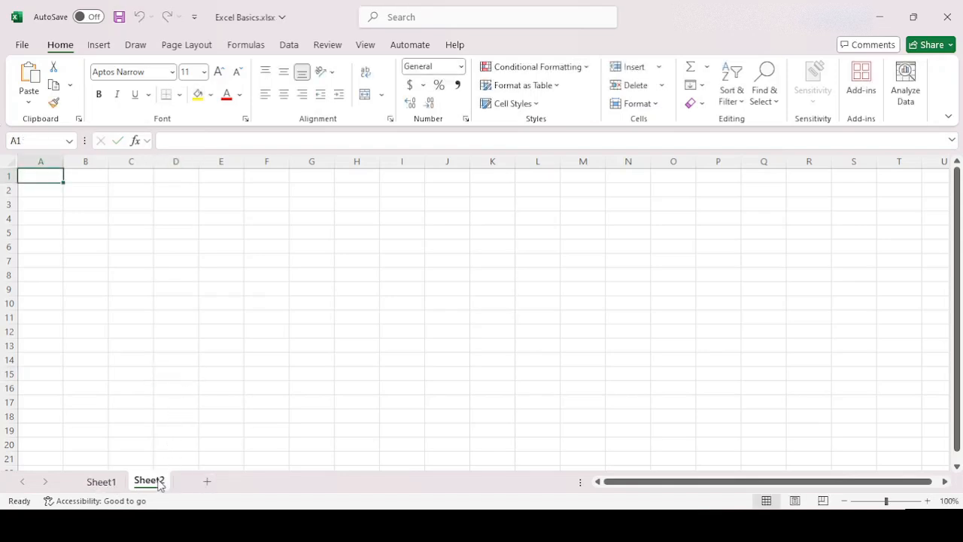
{"action": "left_click", "coordinate": [102, 482]}
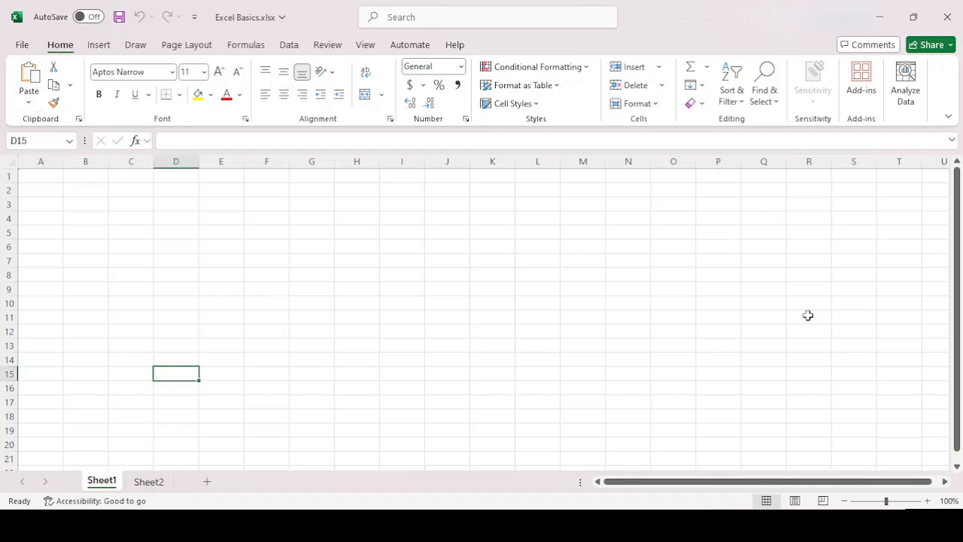
{"action": "left_click", "coordinate": [154, 482]}
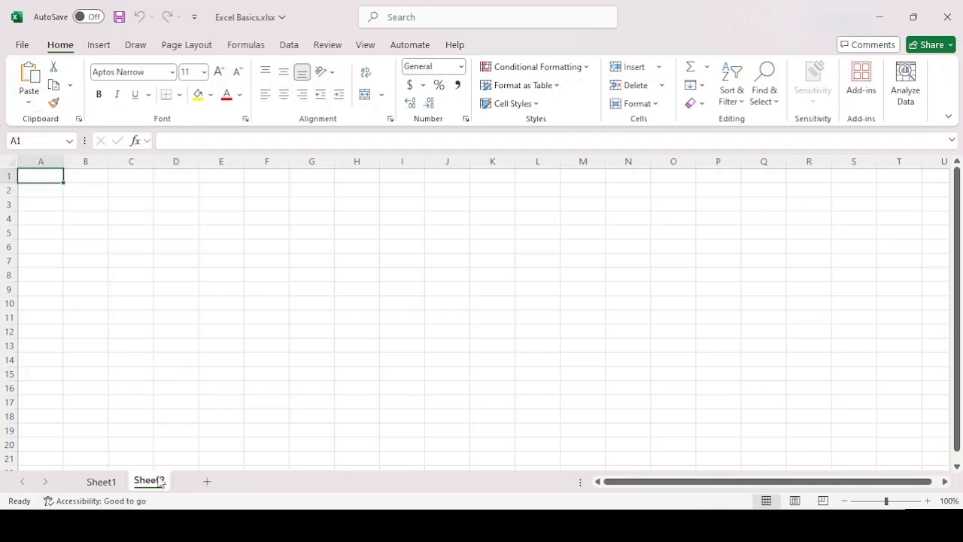
{"action": "left_click", "coordinate": [207, 481]}
{"action": "left_click", "coordinate": [104, 484]}
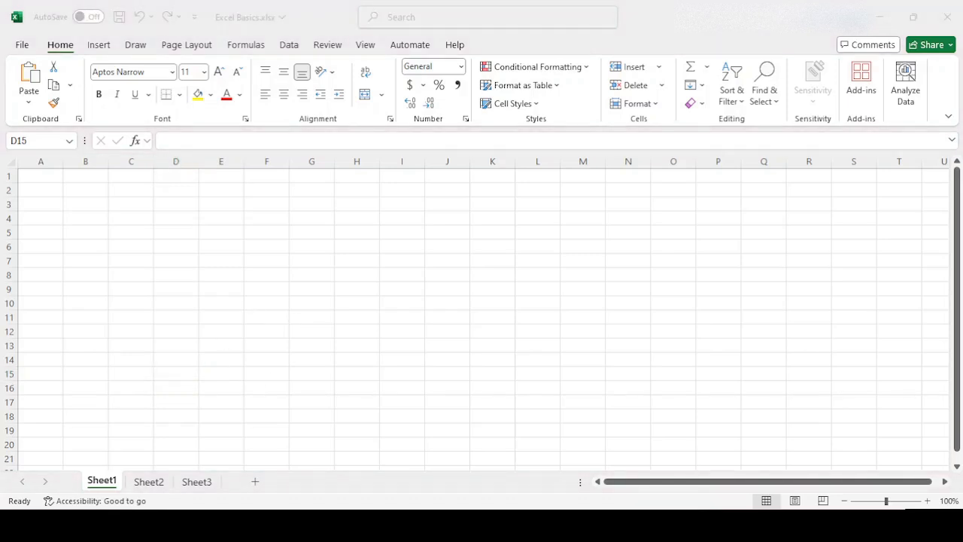
Step: Select cells A1, I7, C7 and D7 one after another, checking the cell references of C7 and its neighbours
{"action": "left_click", "coordinate": [45, 179]}
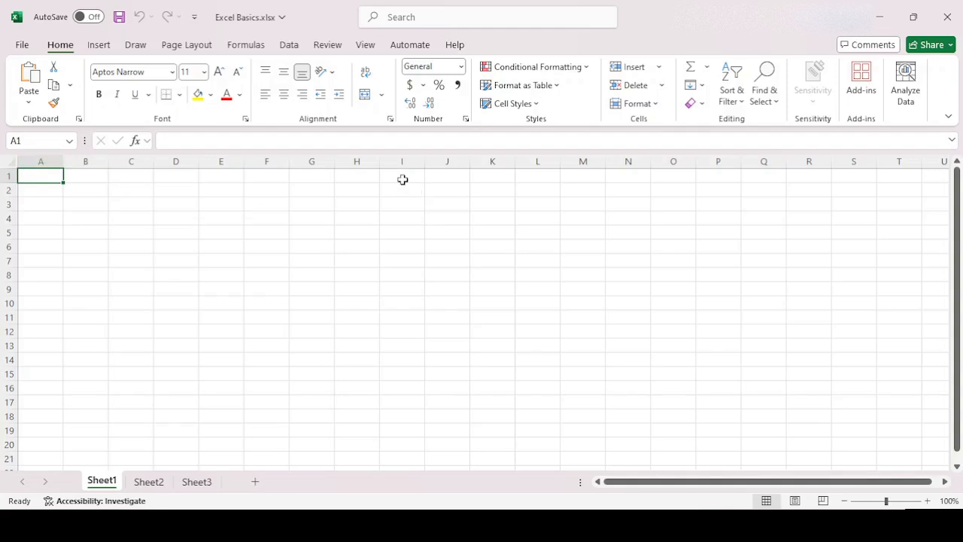
{"action": "left_click", "coordinate": [399, 259]}
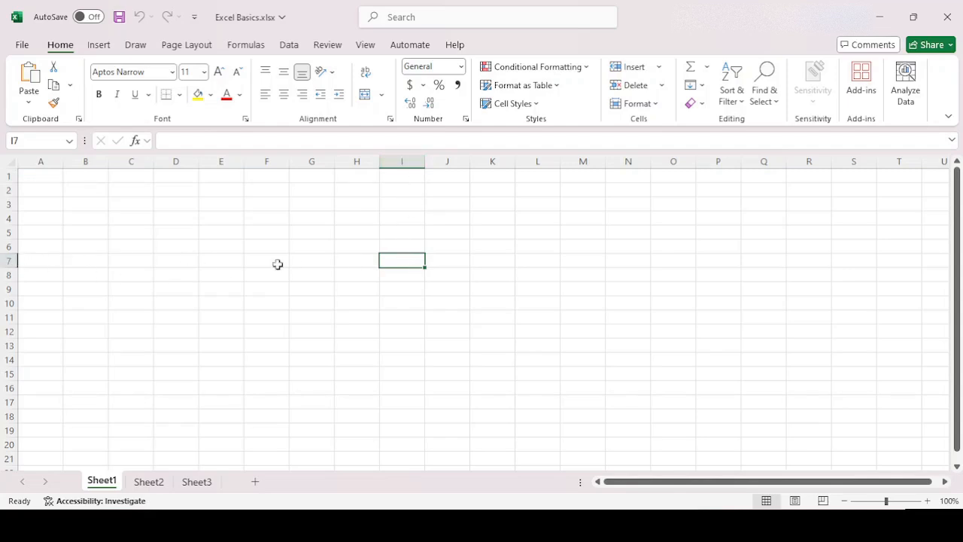
{"action": "left_click", "coordinate": [25, 141]}
{"action": "left_click", "coordinate": [131, 259]}
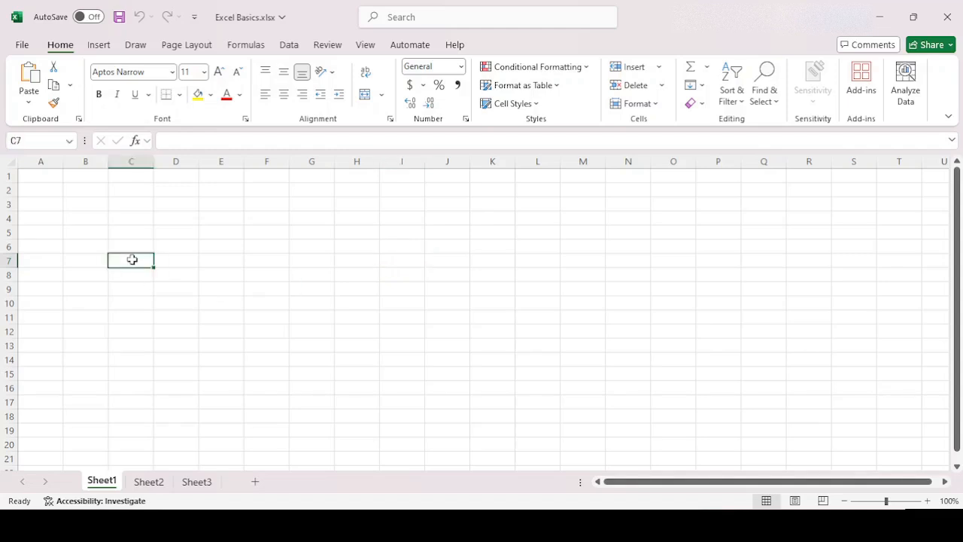
{"action": "left_click", "coordinate": [25, 141]}
{"action": "left_click", "coordinate": [168, 258]}
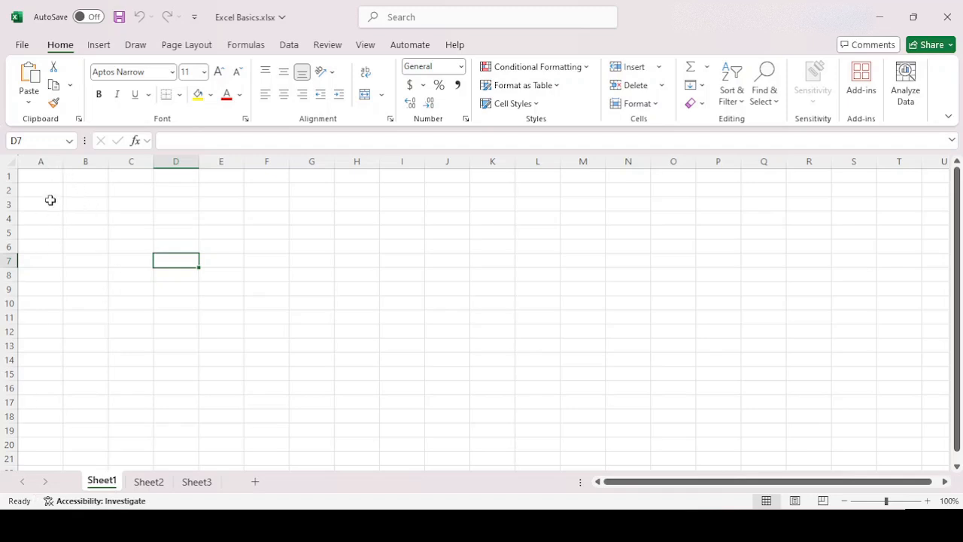
Step: Select the entire rows 1, 2 and 3 one after another
{"action": "left_click", "coordinate": [7, 175]}
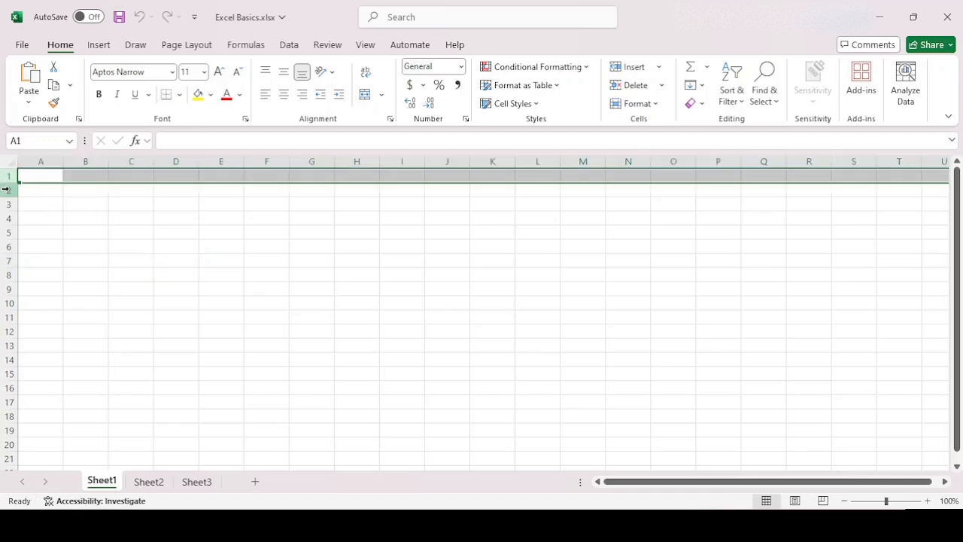
{"action": "left_click", "coordinate": [6, 189]}
{"action": "left_click", "coordinate": [6, 204]}
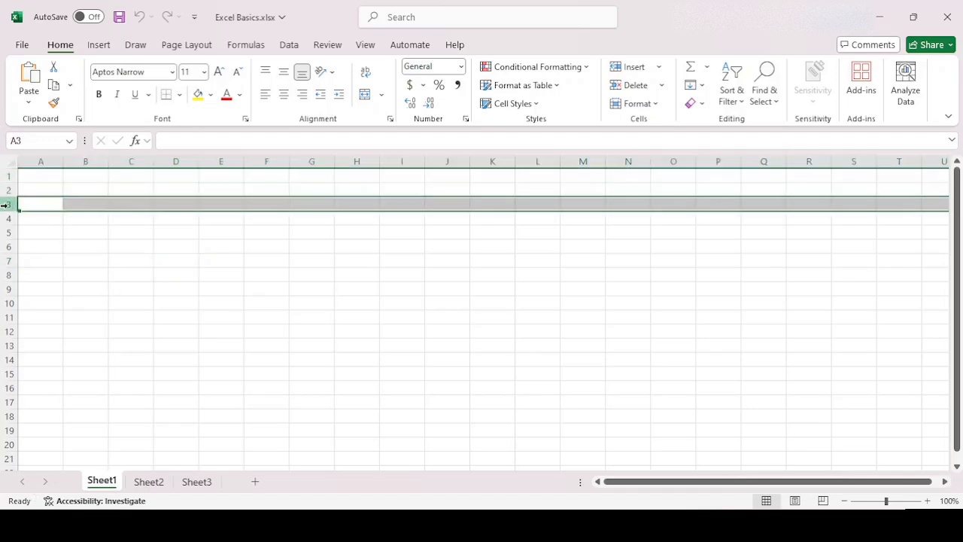
Step: Jump from cell A1 to the last row of the sheet, select that row, and return to A1
{"action": "left_click", "coordinate": [36, 173]}
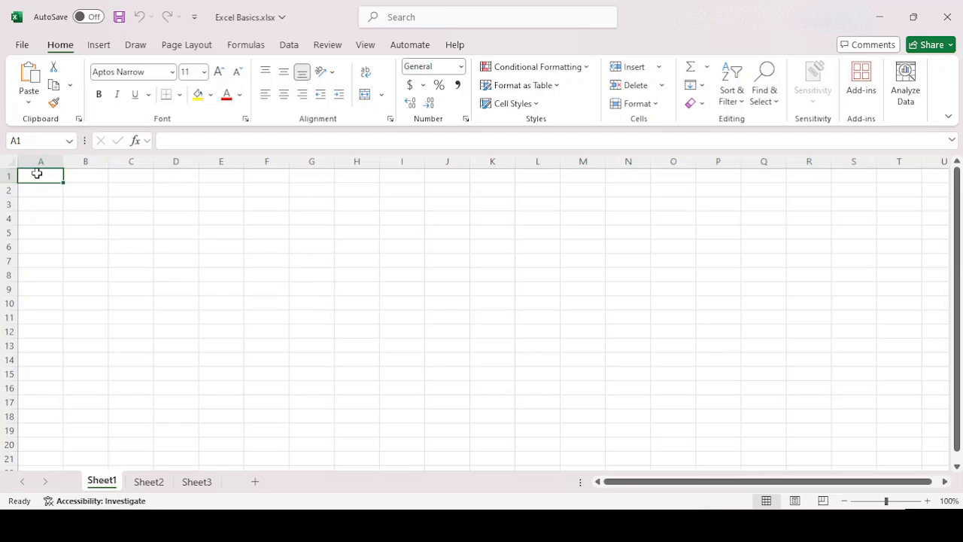
{"action": "key", "text": "ctrl+Down"}
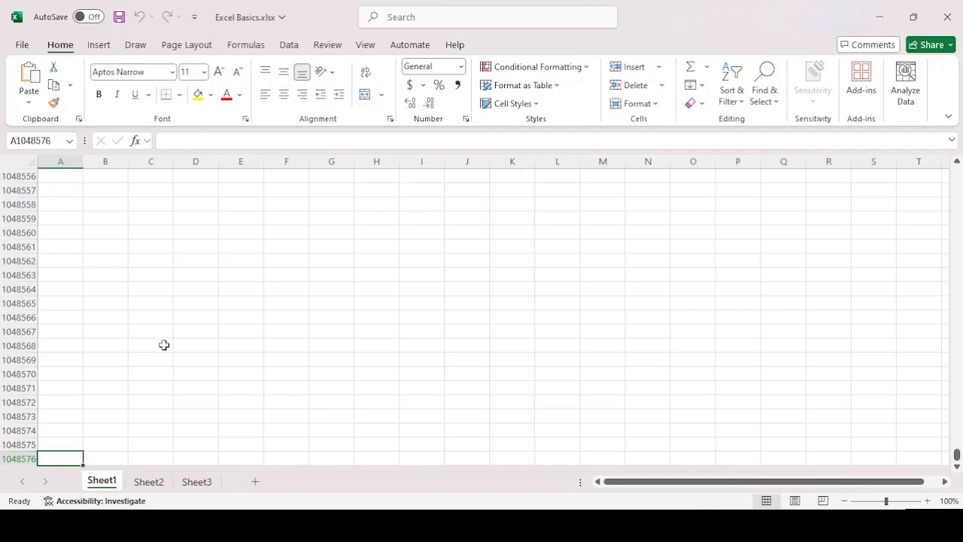
{"action": "left_click", "coordinate": [12, 458]}
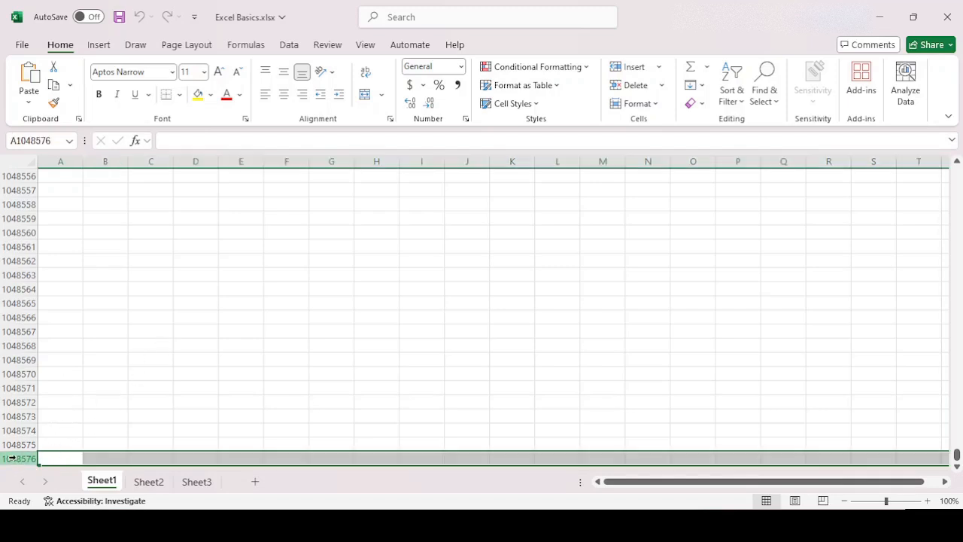
{"action": "left_click", "coordinate": [58, 458]}
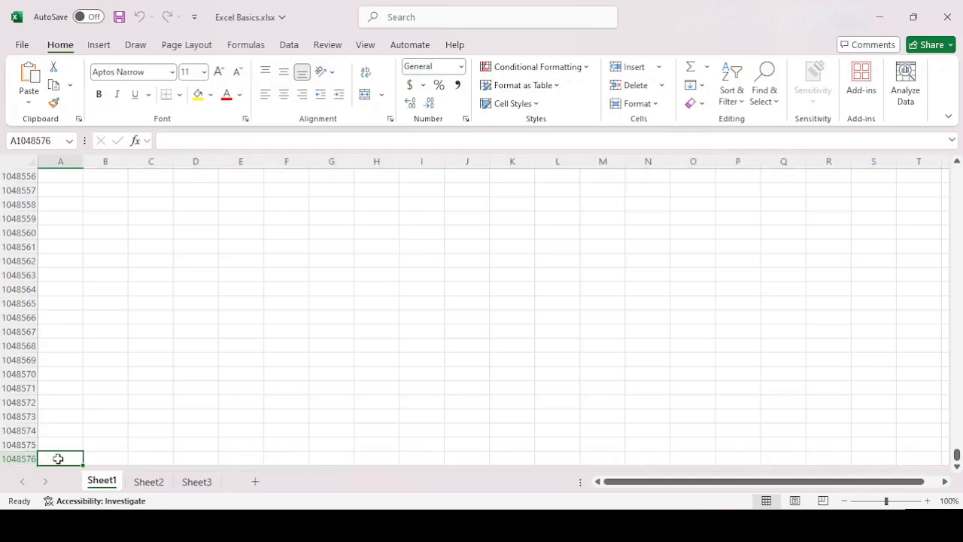
{"action": "key", "text": "ctrl+Home"}
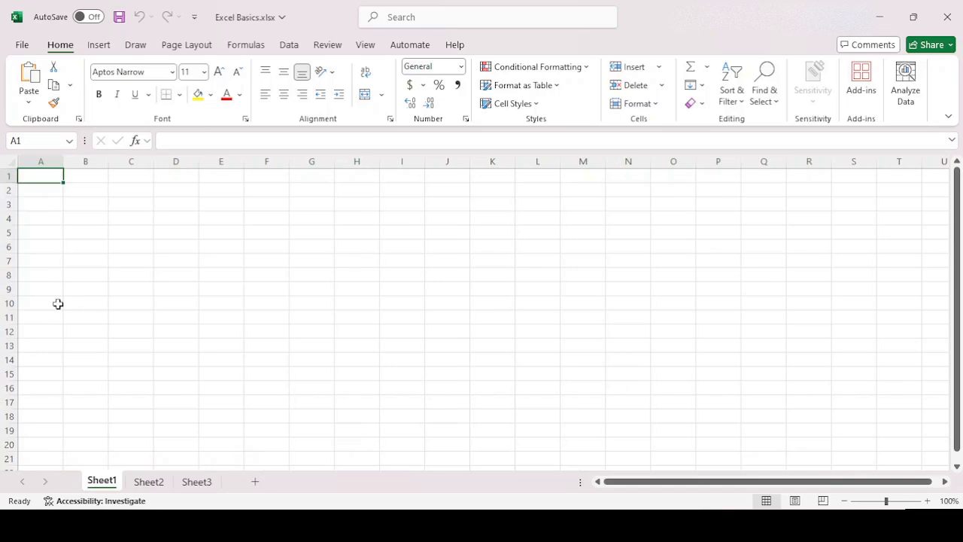
Step: Select the entire columns A through E one after another
{"action": "left_click", "coordinate": [49, 156]}
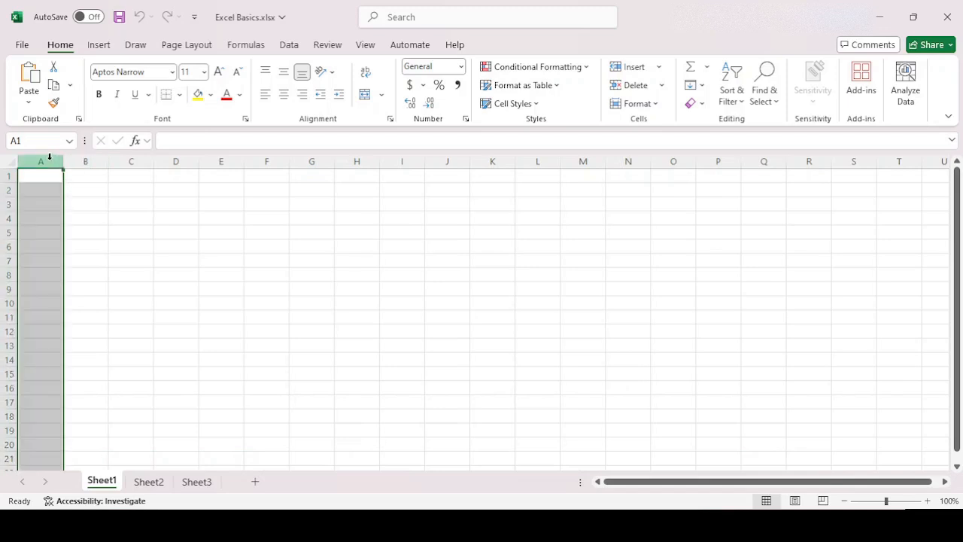
{"action": "left_click", "coordinate": [86, 157]}
{"action": "left_click", "coordinate": [130, 156]}
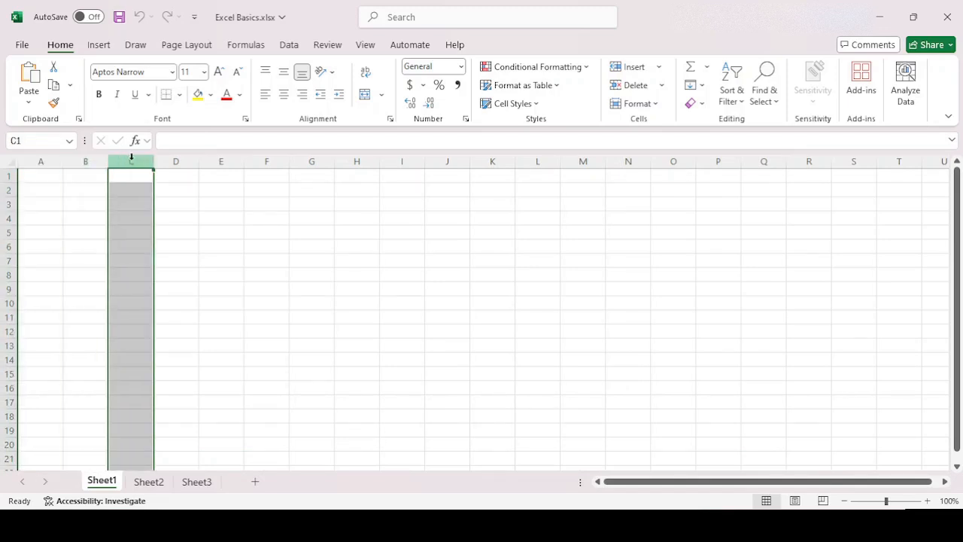
{"action": "left_click", "coordinate": [175, 157]}
{"action": "left_click", "coordinate": [218, 158]}
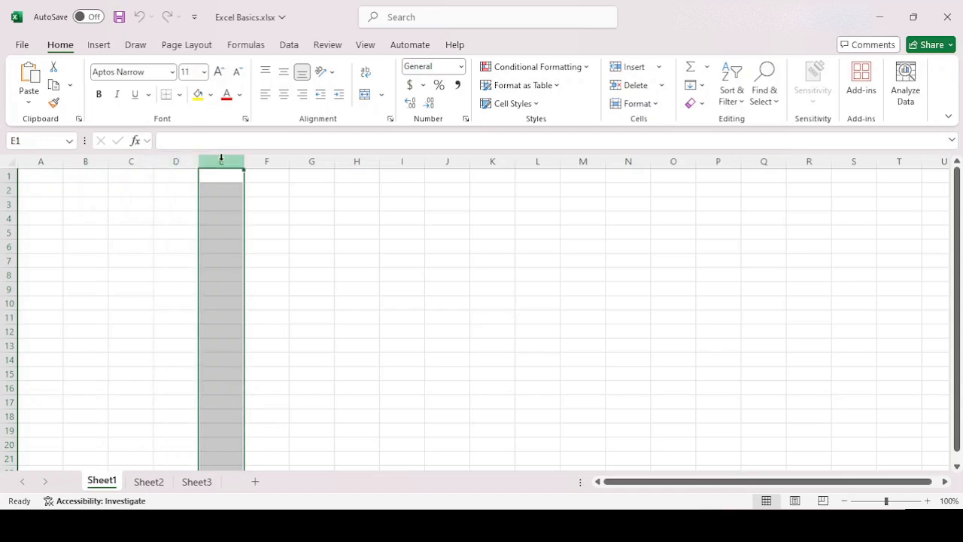
Step: Jump from cell A1 to the last column of the sheet and return to A1
{"action": "left_click", "coordinate": [57, 177]}
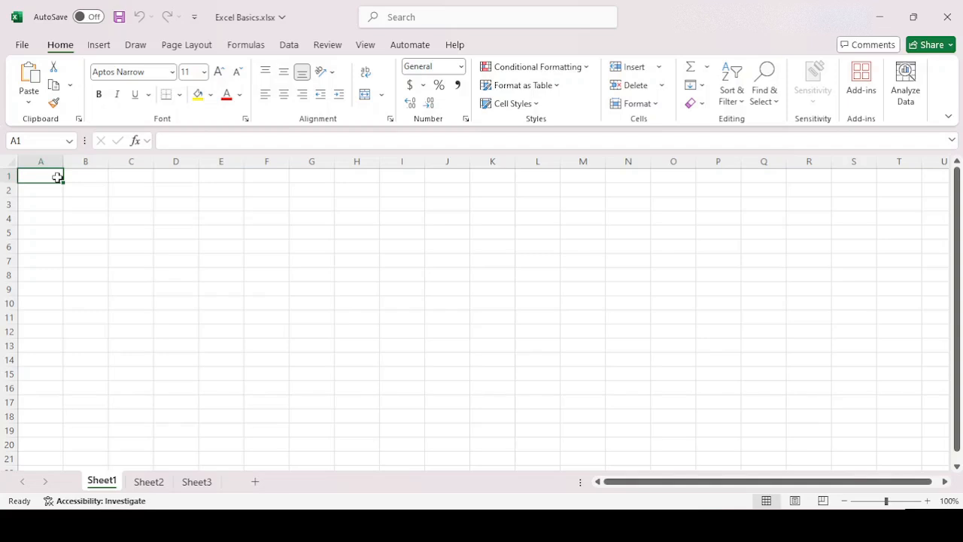
{"action": "key", "text": "ctrl+Right"}
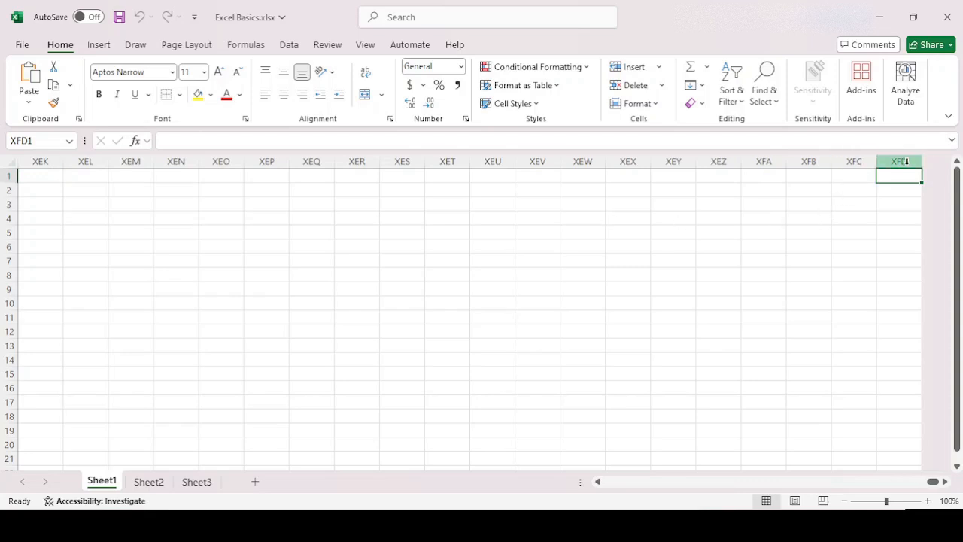
{"action": "key", "text": "ctrl+Left"}
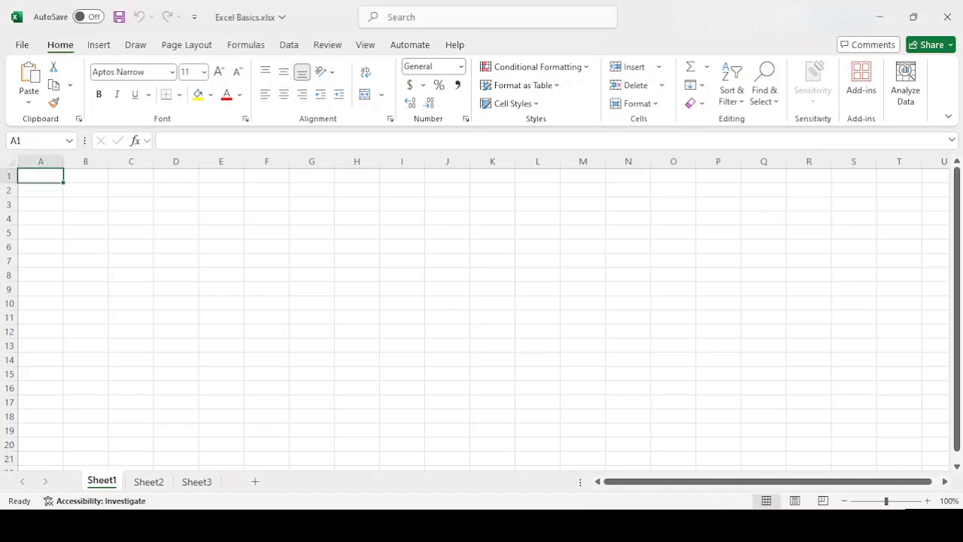
Step: Enter "hello" in cell C3
{"action": "left_click", "coordinate": [196, 140]}
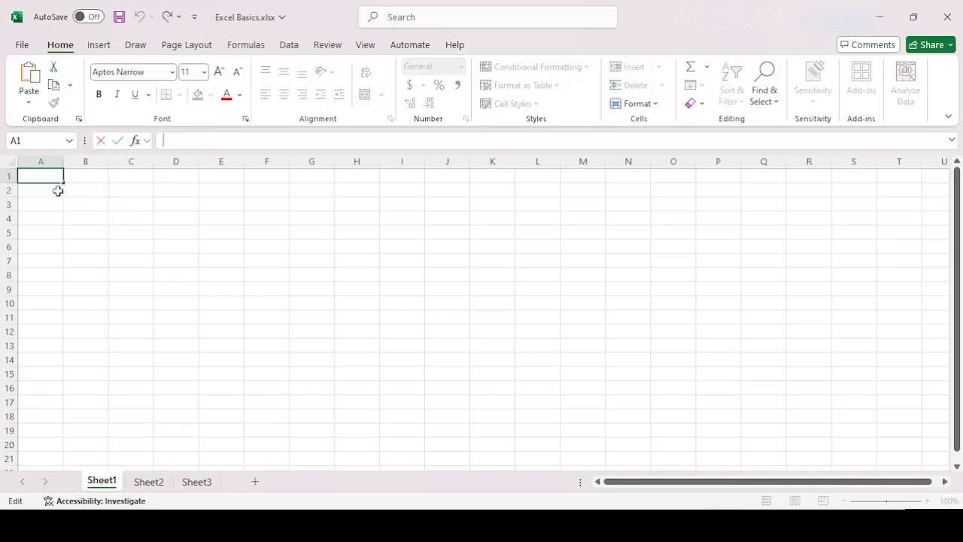
{"action": "left_click", "coordinate": [135, 200]}
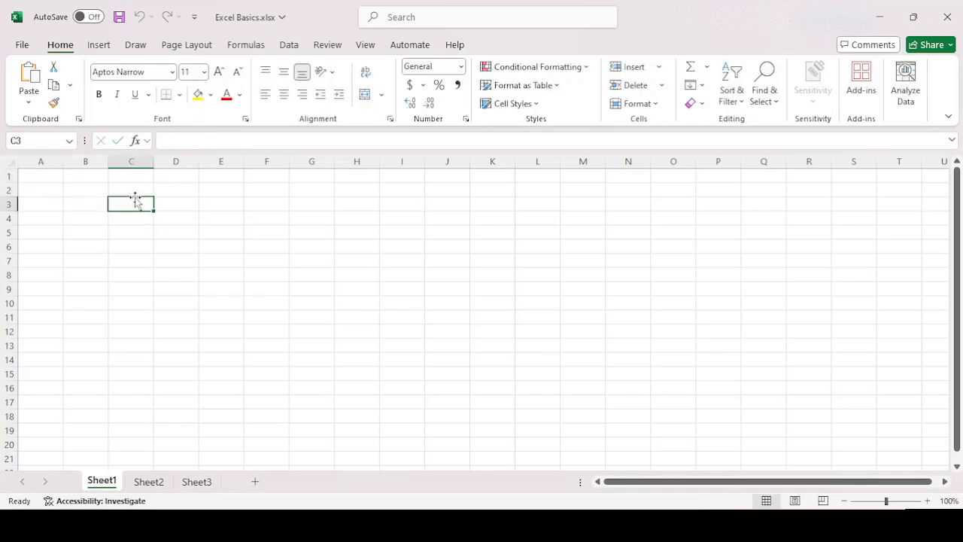
{"action": "type", "text": "hello"}
{"action": "key", "text": "Return"}
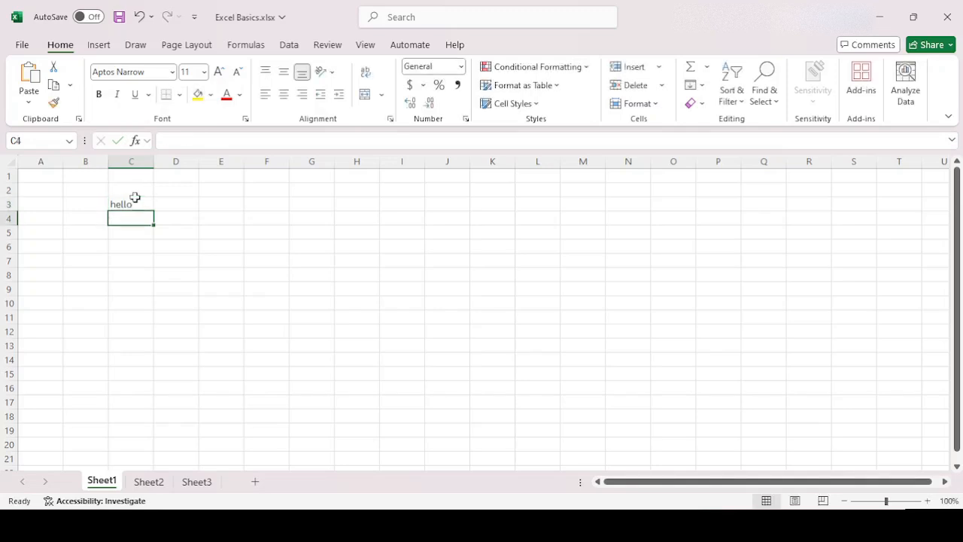
Step: Examine how column C and row 3 give the "hello" cell its reference, and compare it with empty cell C6
{"action": "left_click", "coordinate": [134, 203]}
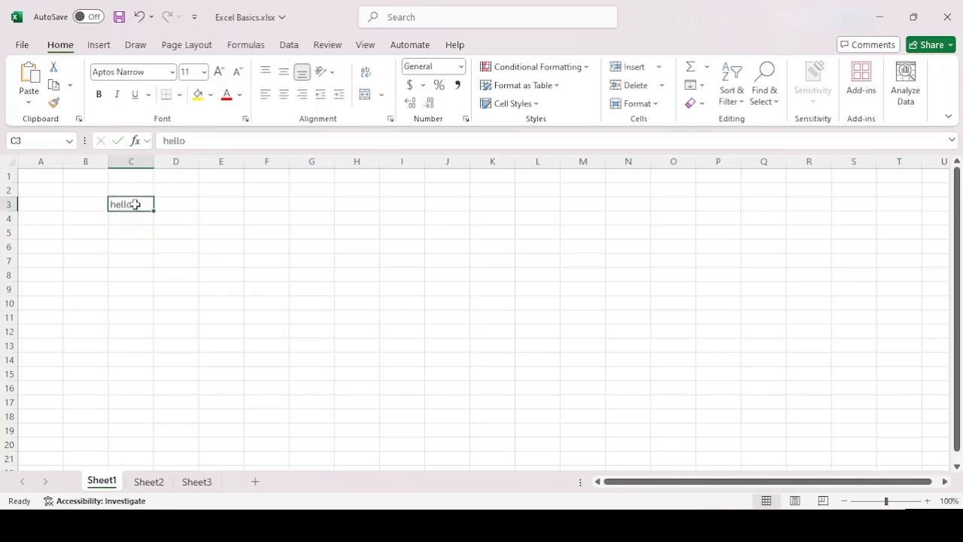
{"action": "left_click", "coordinate": [135, 156]}
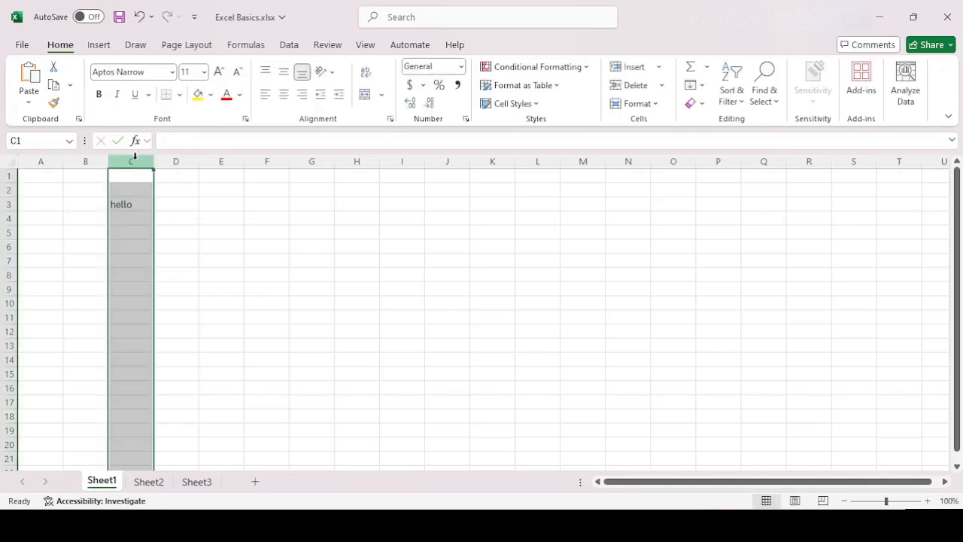
{"action": "left_click", "coordinate": [5, 204]}
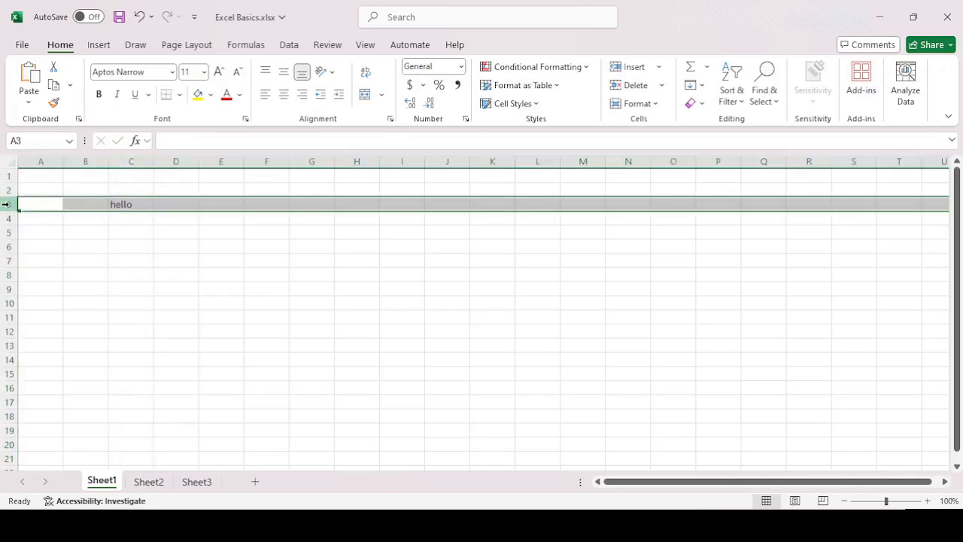
{"action": "left_click", "coordinate": [137, 161]}
{"action": "left_click", "coordinate": [8, 204]}
{"action": "left_click", "coordinate": [134, 203]}
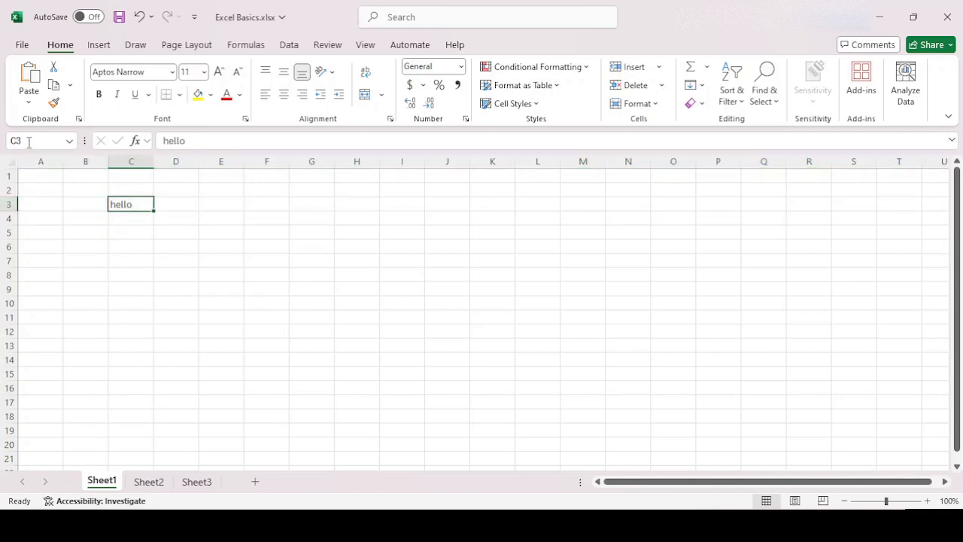
{"action": "left_click", "coordinate": [118, 248]}
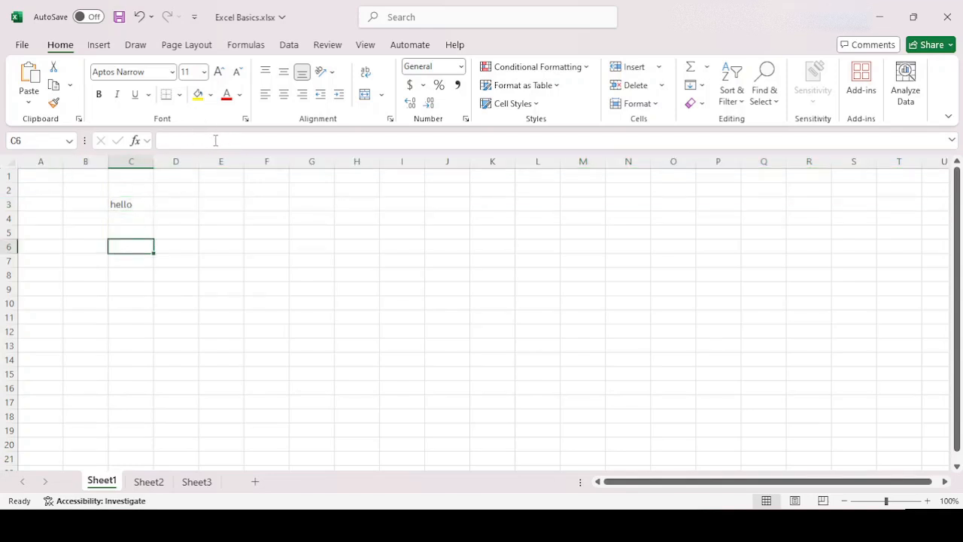
Step: Extend the text in cell C3 to "hello how are you doing" and reselect the cell
{"action": "left_click", "coordinate": [129, 203]}
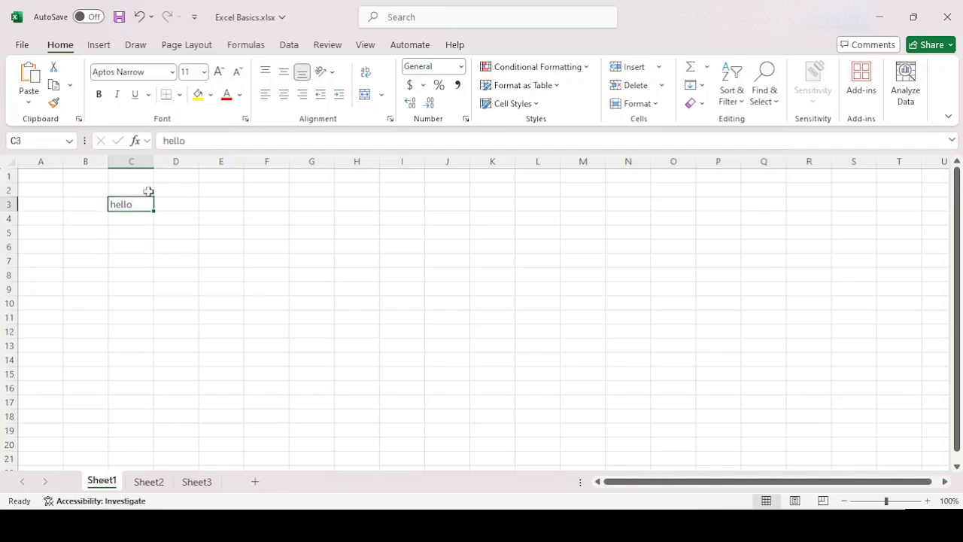
{"action": "left_click", "coordinate": [222, 140]}
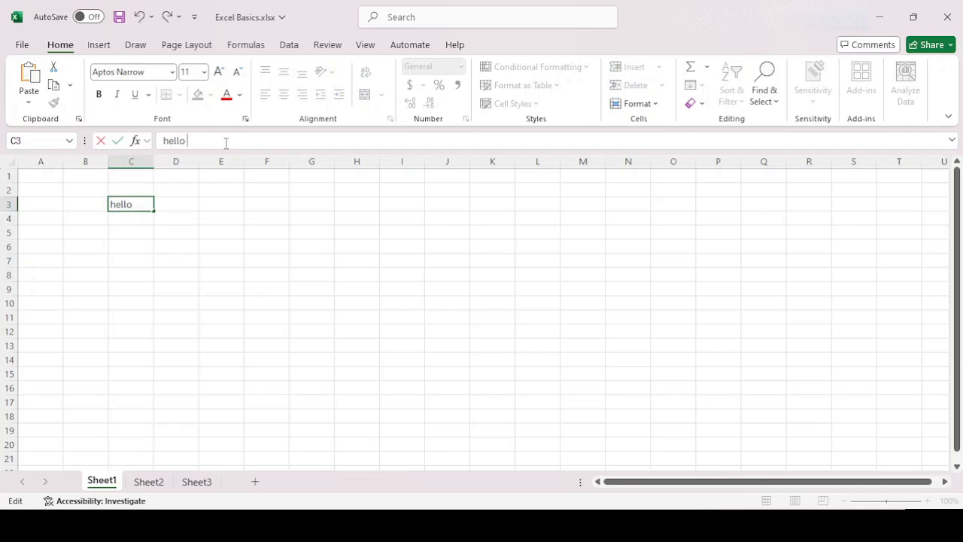
{"action": "type", "text": "how are you doing"}
{"action": "key", "text": "Return"}
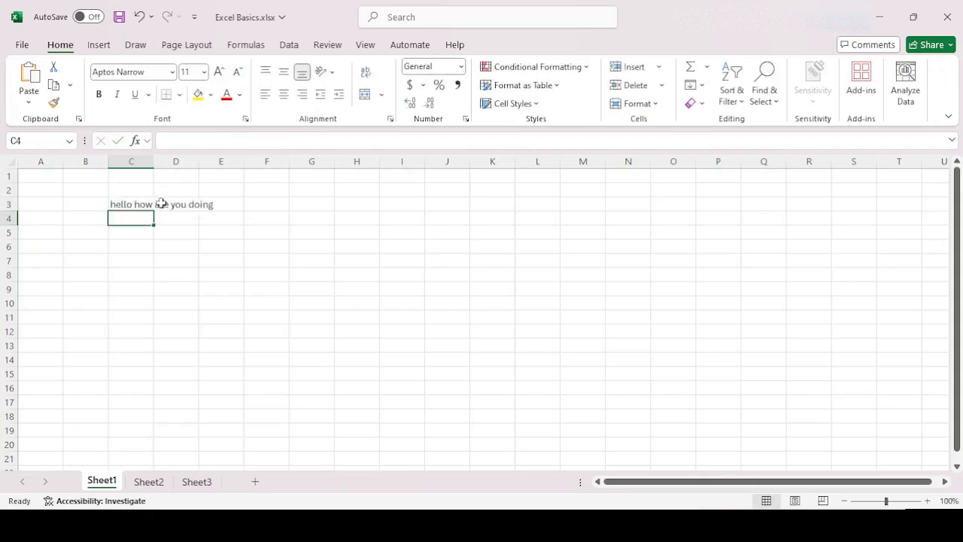
{"action": "left_click", "coordinate": [127, 203]}
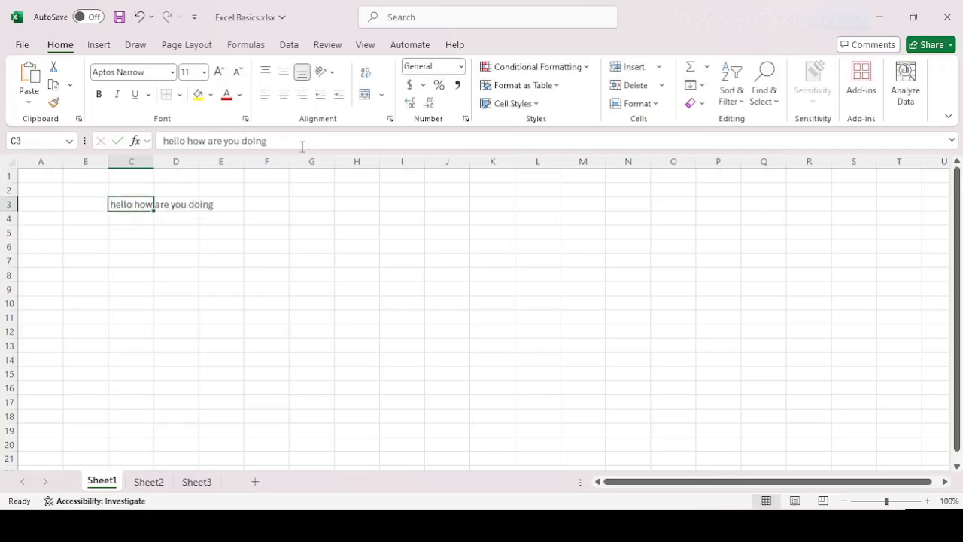
Step: Clear all the text from cell C3 and leave the cell
{"action": "left_click", "coordinate": [290, 140]}
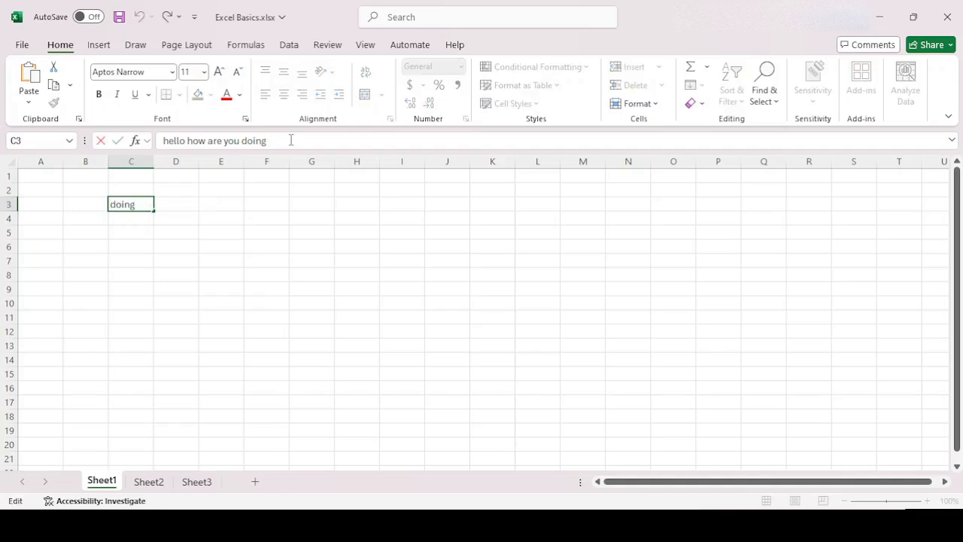
{"action": "key", "text": "BackSpace"}
{"action": "key", "text": "BackSpace"}
{"action": "key", "text": "BackSpace"}
{"action": "key", "text": "BackSpace"}
{"action": "key", "text": "BackSpace"}
{"action": "key", "text": "BackSpace"}
{"action": "key", "text": "BackSpace"}
{"action": "key", "text": "BackSpace"}
{"action": "key", "text": "BackSpace"}
{"action": "key", "text": "BackSpace"}
{"action": "key", "text": "BackSpace"}
{"action": "key", "text": "BackSpace"}
{"action": "key", "text": "BackSpace"}
{"action": "key", "text": "BackSpace"}
{"action": "key", "text": "BackSpace"}
{"action": "key", "text": "BackSpace"}
{"action": "key", "text": "BackSpace"}
{"action": "key", "text": "BackSpace"}
{"action": "key", "text": "BackSpace"}
{"action": "key", "text": "BackSpace"}
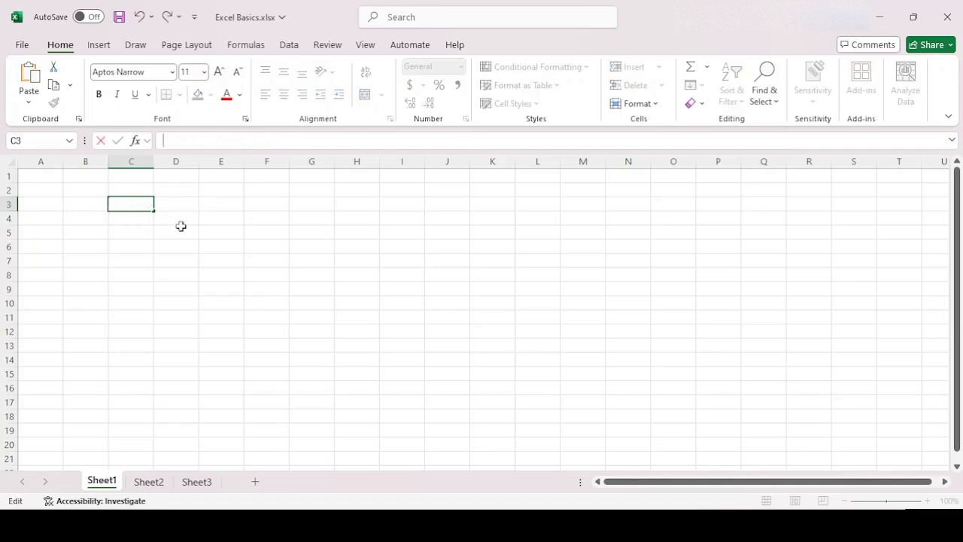
{"action": "left_click", "coordinate": [177, 213]}
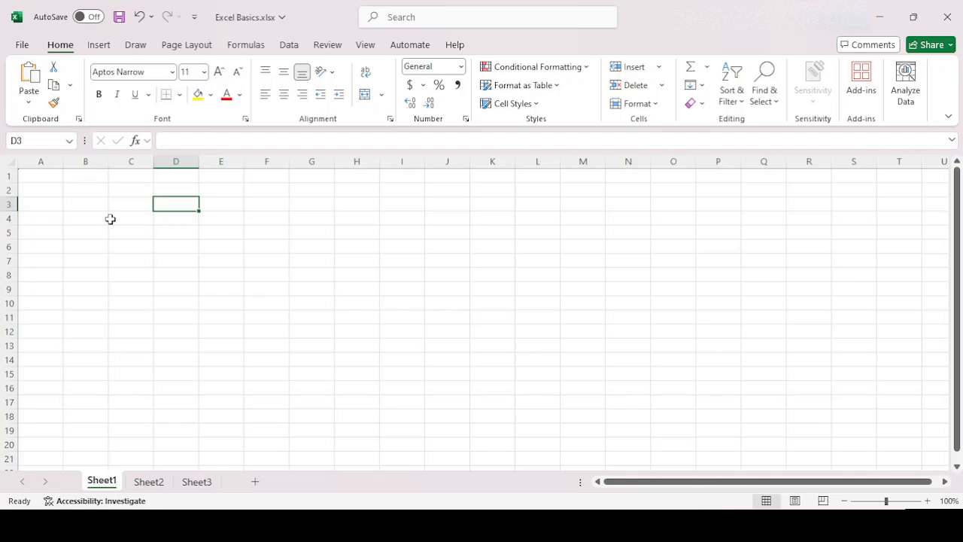
Step: Widen column A to nearly twice its width and select cell A1
{"action": "left_click", "coordinate": [246, 47]}
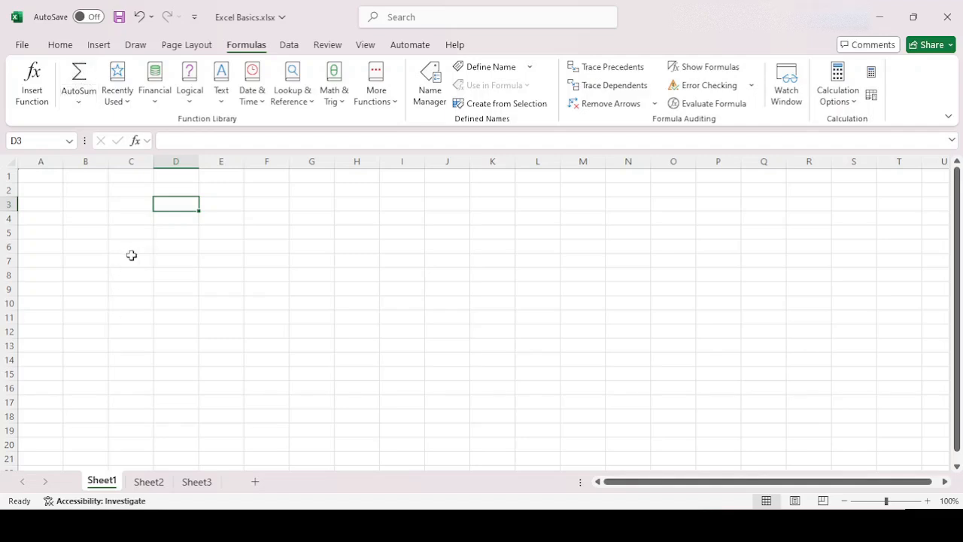
{"action": "left_click", "coordinate": [45, 191]}
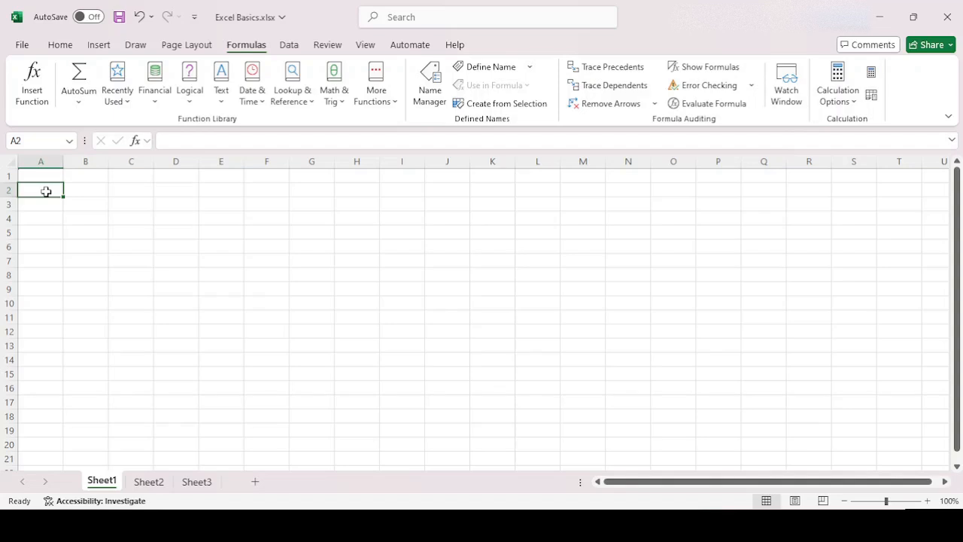
{"action": "left_click", "coordinate": [47, 174]}
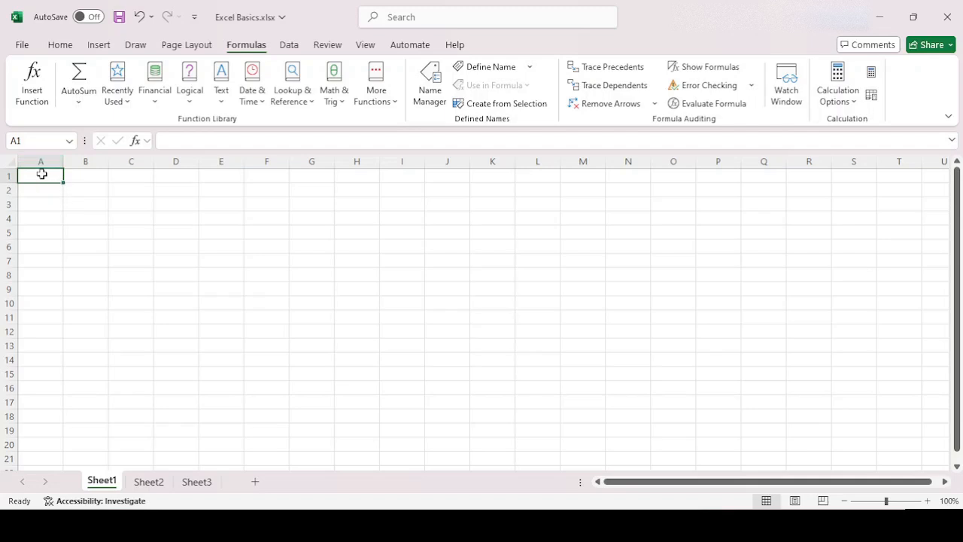
{"action": "left_click_drag", "start_coordinate": [41, 173], "coordinate": [35, 275]}
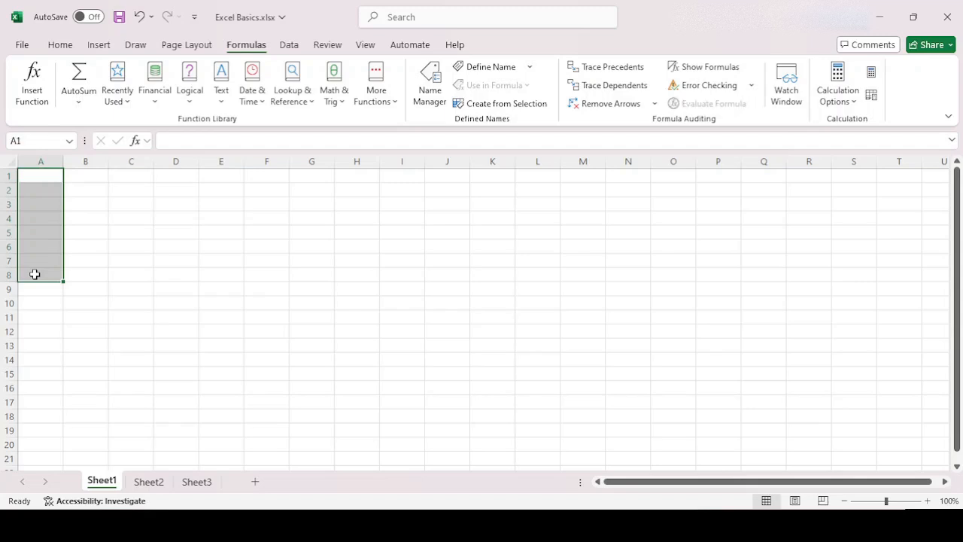
{"action": "left_click_drag", "start_coordinate": [64, 160], "coordinate": [98, 167]}
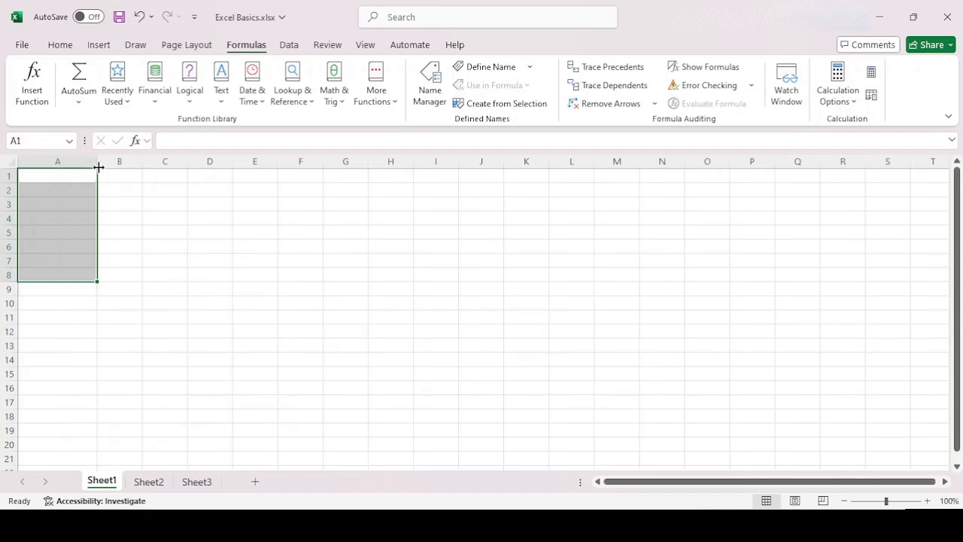
{"action": "left_click", "coordinate": [56, 176]}
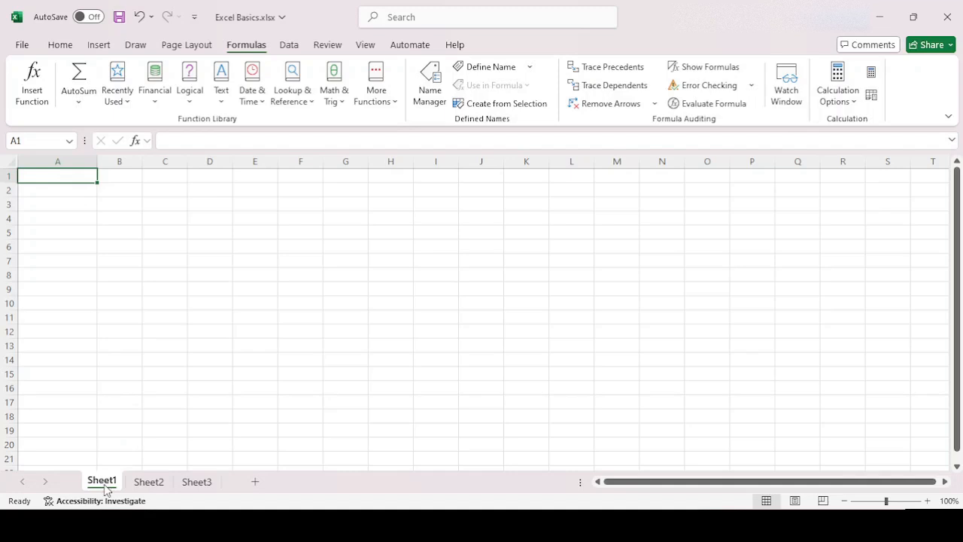
Step: Rename Sheet1 as "Expense calculator"
{"action": "key", "text": "alt+h"}
{"action": "type", "text": "or"}
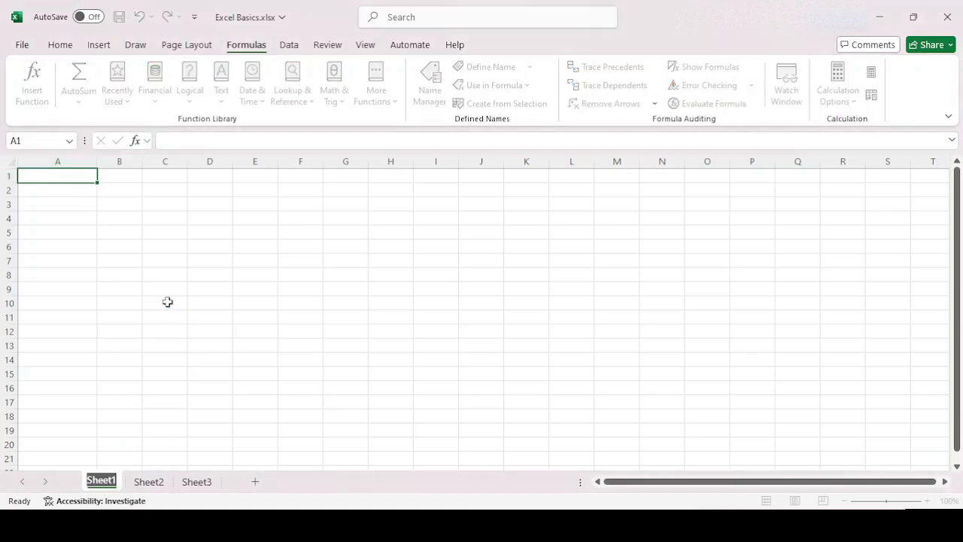
{"action": "type", "text": "Ex"}
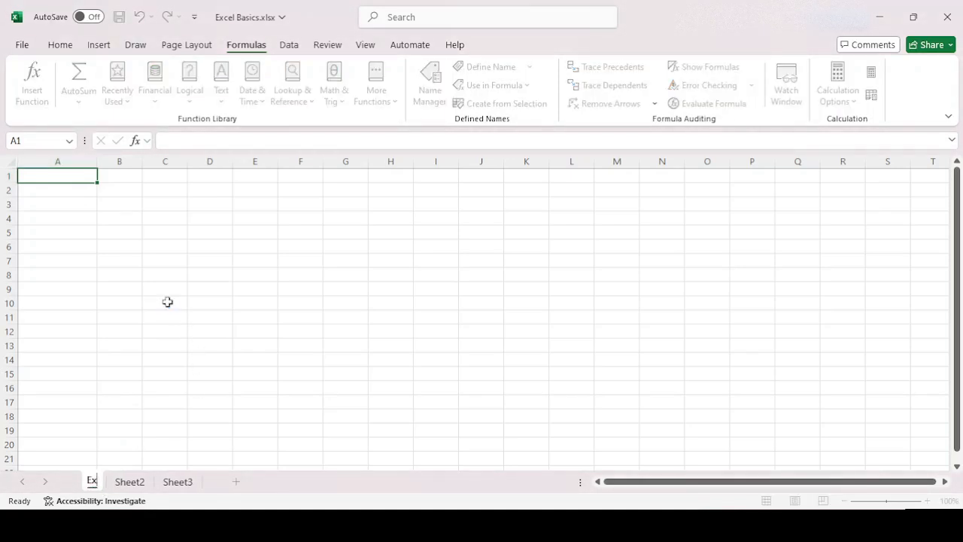
{"action": "type", "text": "pense calculator"}
{"action": "key", "text": "Return"}
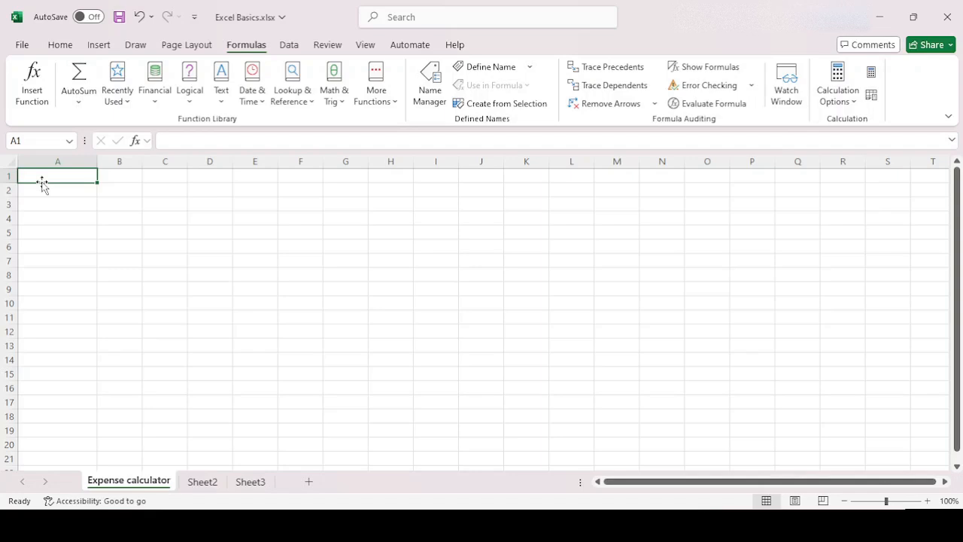
{"action": "type", "text": "Dining"}
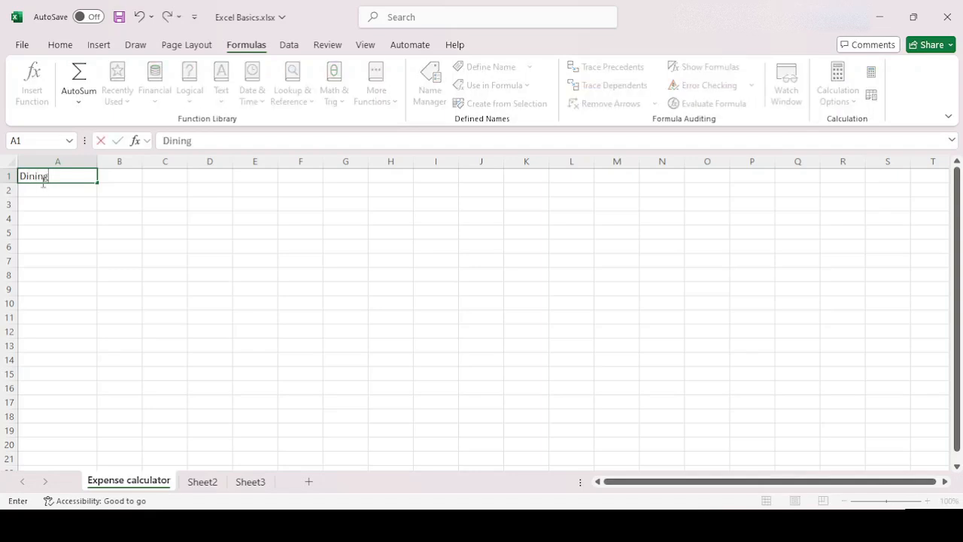
{"action": "key", "text": "Tab"}
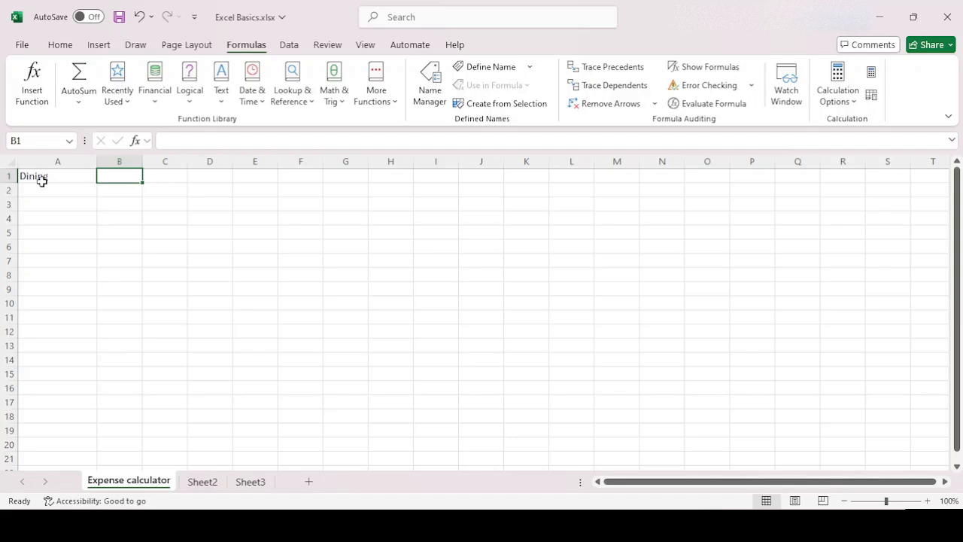
{"action": "left_click", "coordinate": [42, 181]}
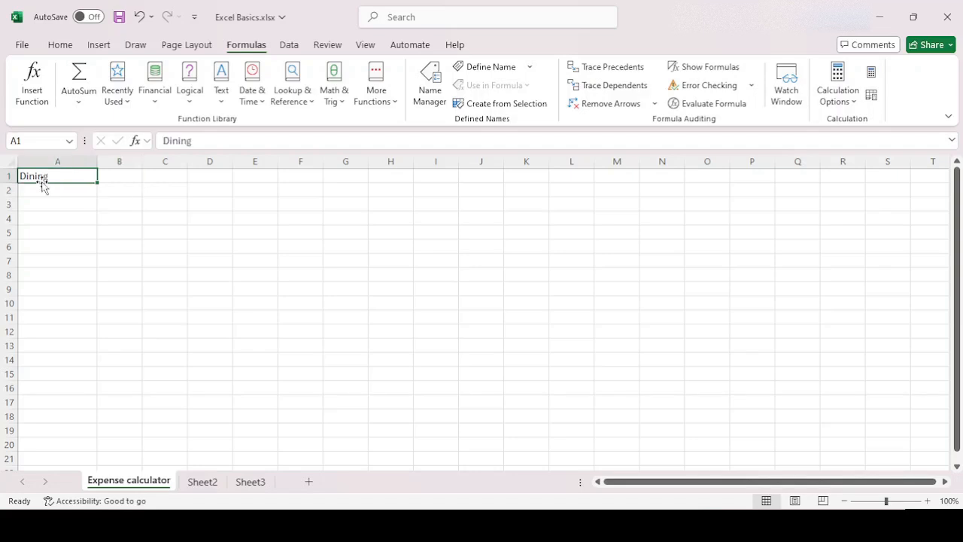
{"action": "key", "text": "Delete"}
Step: Enter the heading "Type of Expenditure" in cell A1
{"action": "type", "text": "Ty"}
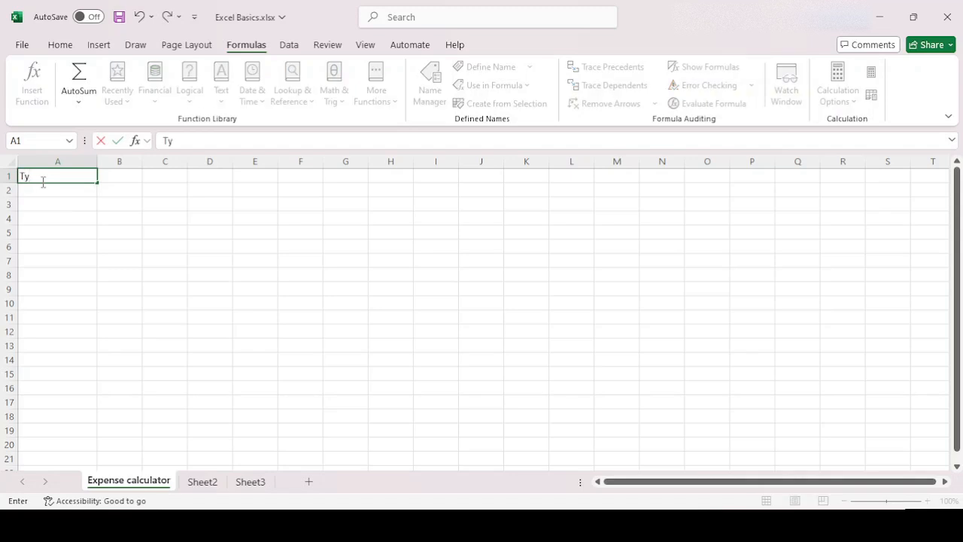
{"action": "type", "text": "pe of Expenditure"}
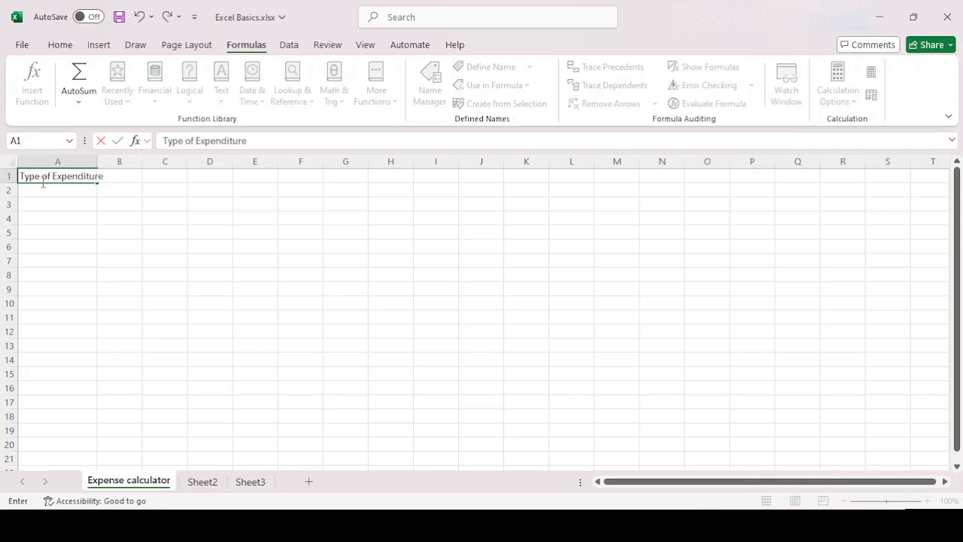
{"action": "key", "text": "Return"}
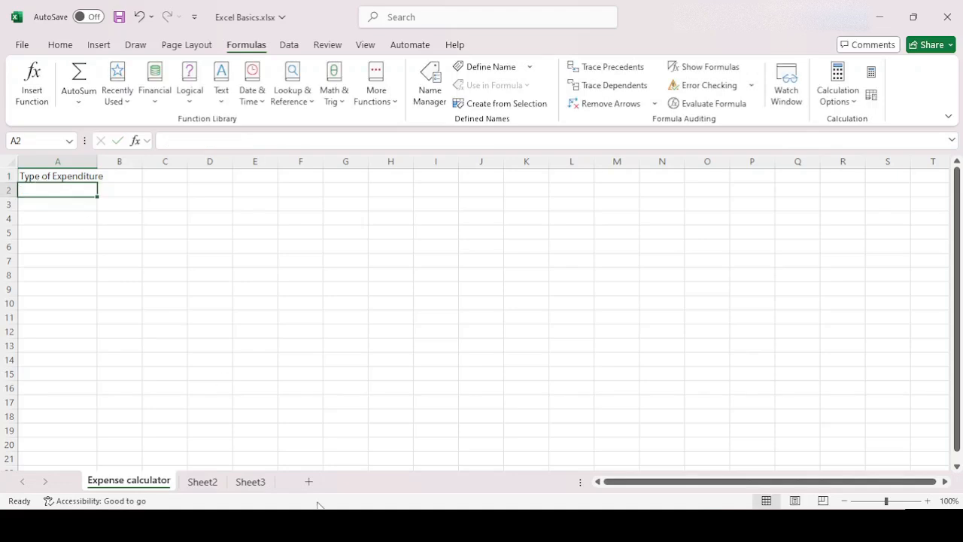
Step: Enter "Dining" in cell A2 and its amount, 250, in cell B2
{"action": "type", "text": "Dining"}
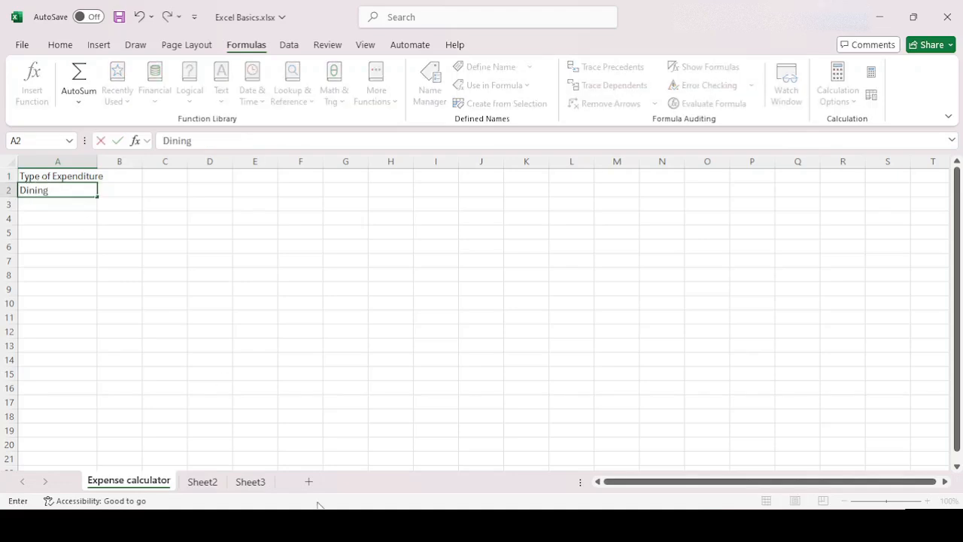
{"action": "key", "text": "Tab"}
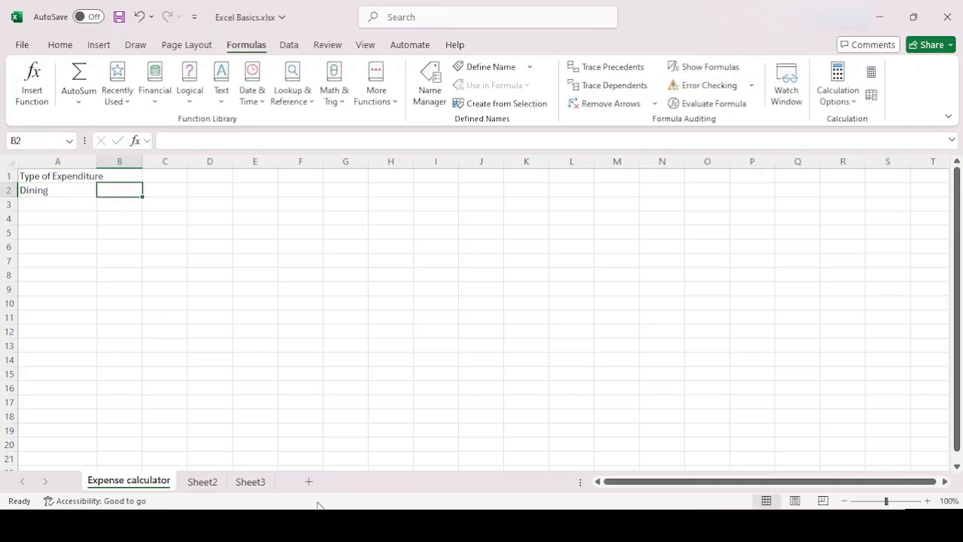
{"action": "type", "text": "240"}
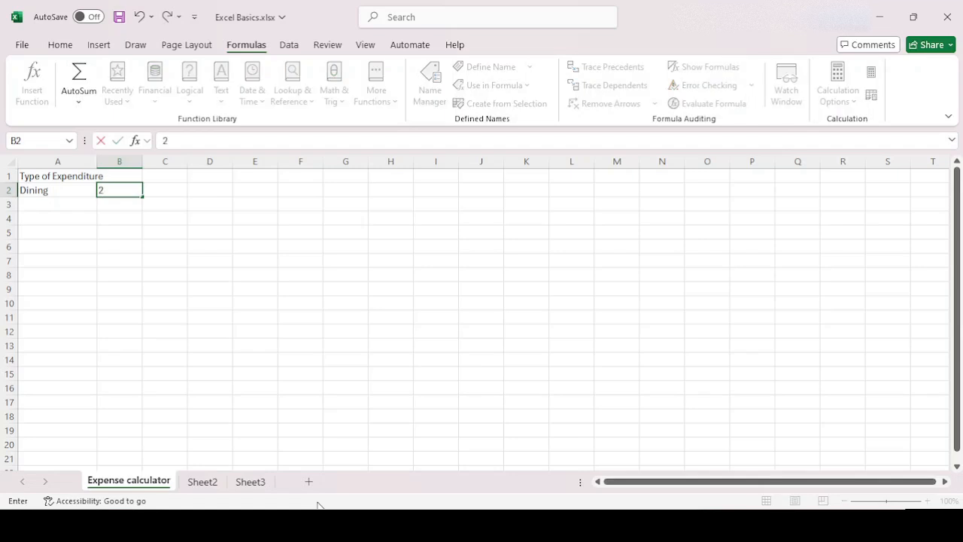
{"action": "key", "text": "BackSpace"}
{"action": "key", "text": "BackSpace"}
{"action": "type", "text": "50"}
{"action": "key", "text": "Return"}
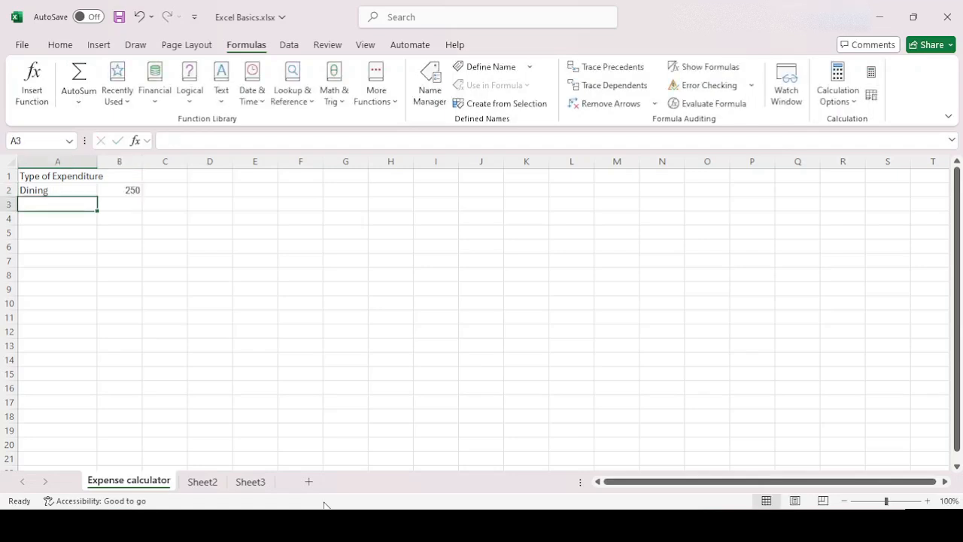
Step: Apply the dollar accounting number format to the Dining amount in cell B2
{"action": "left_click", "coordinate": [125, 195]}
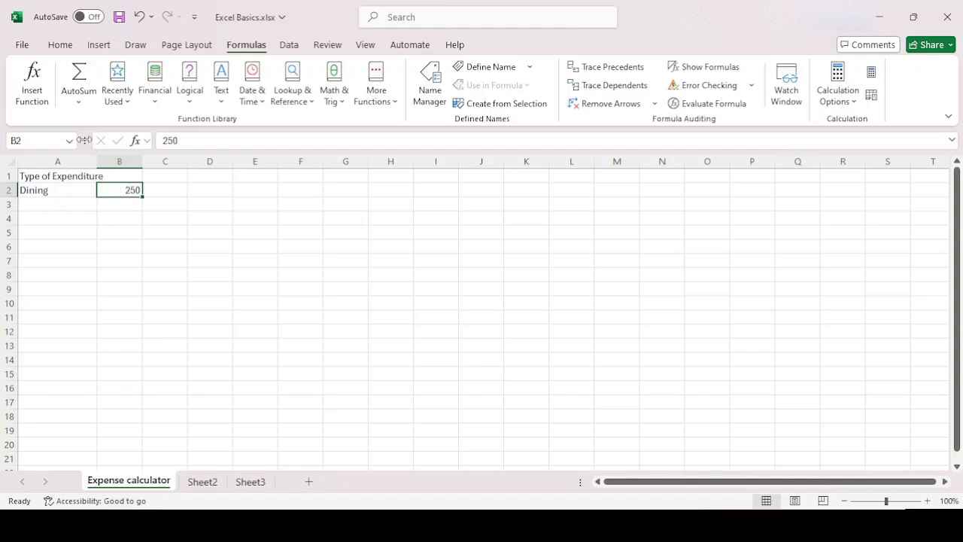
{"action": "left_click", "coordinate": [63, 47]}
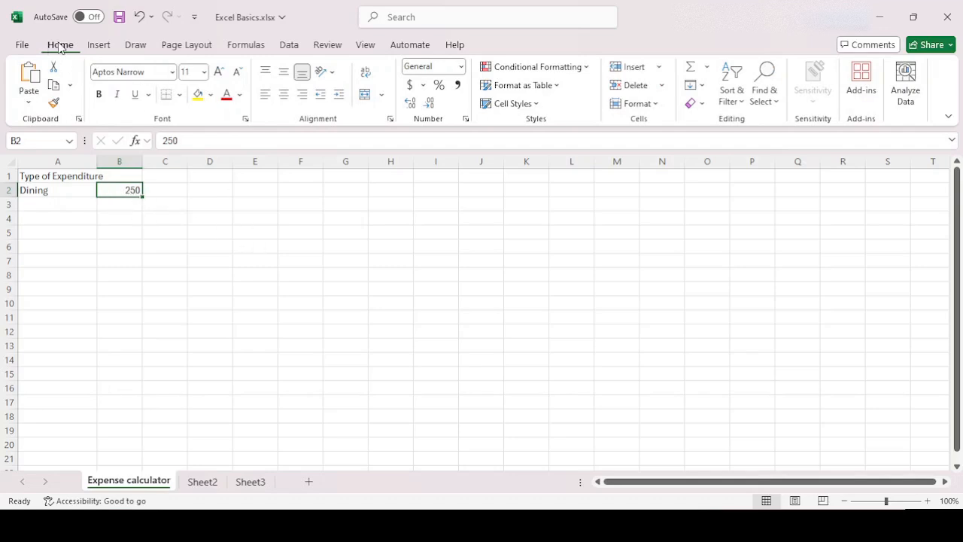
{"action": "left_click", "coordinate": [411, 85]}
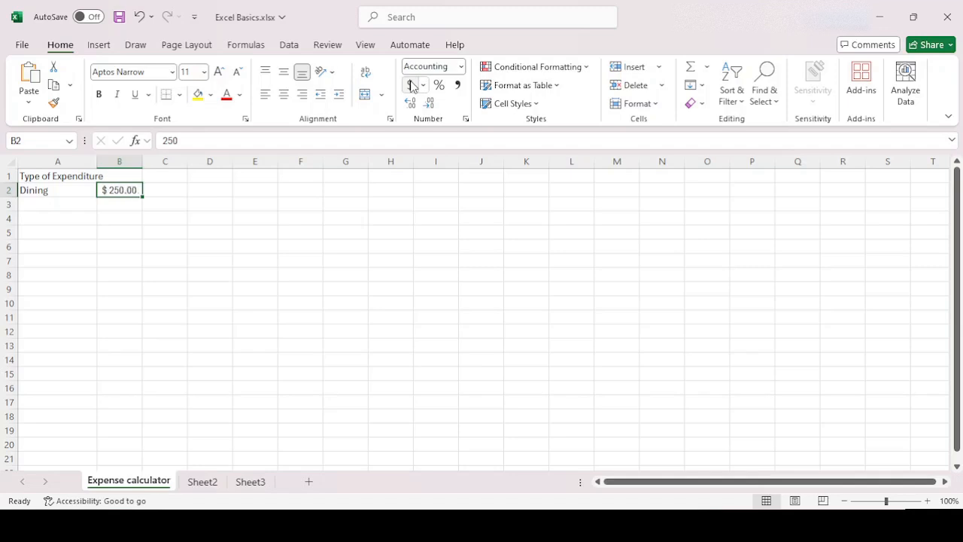
{"action": "left_click", "coordinate": [123, 202]}
{"action": "left_click", "coordinate": [123, 194]}
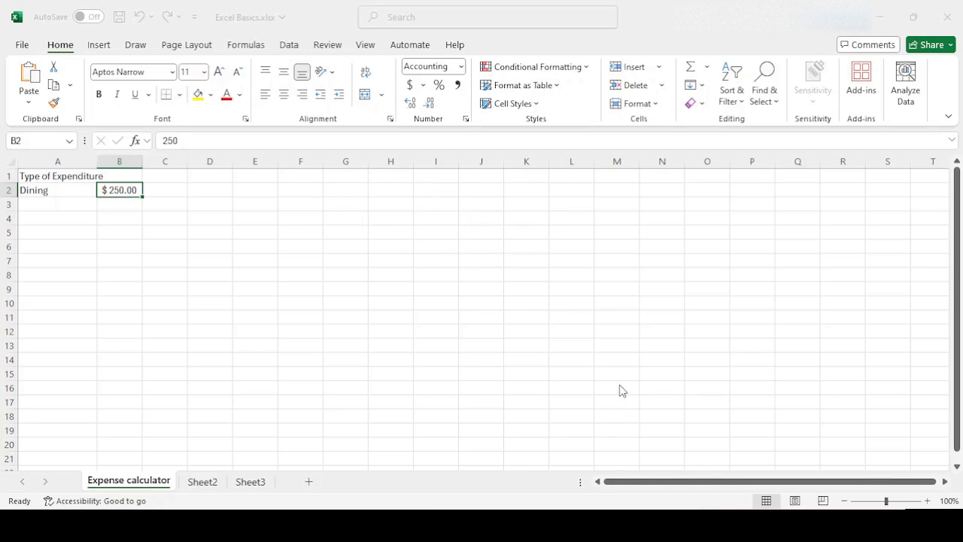
{"action": "left_click", "coordinate": [630, 66]}
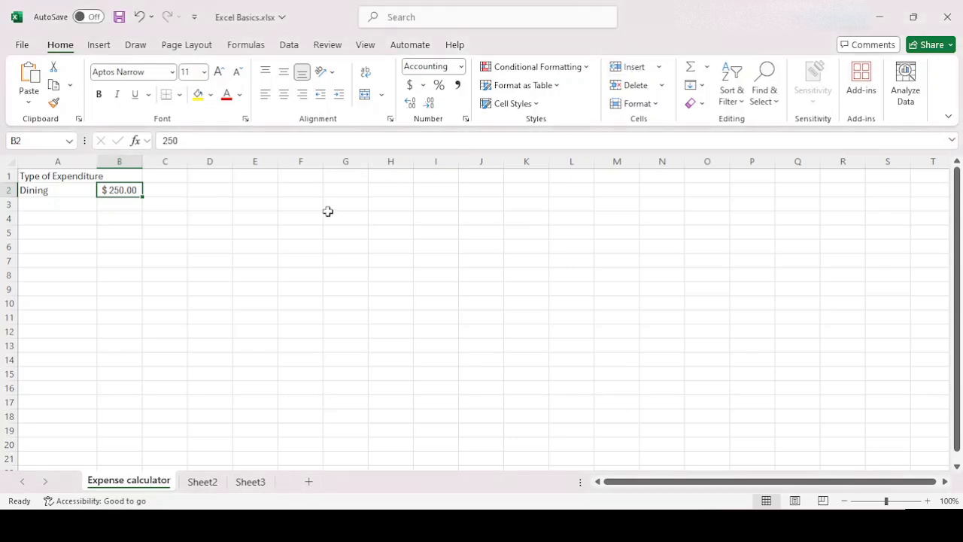
Step: Enter "gas" in cell A3 and its amount, 300, in cell B3
{"action": "left_click", "coordinate": [58, 208]}
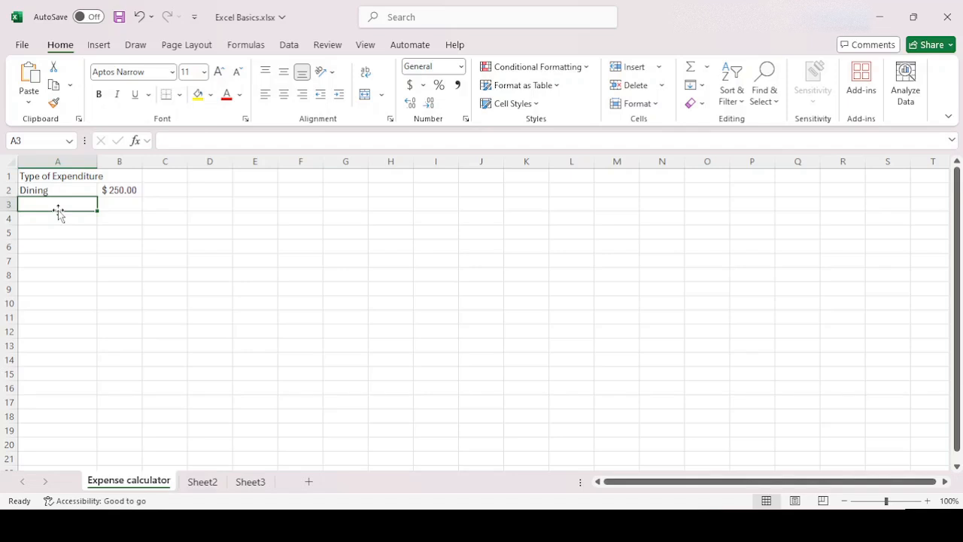
{"action": "type", "text": "gas"}
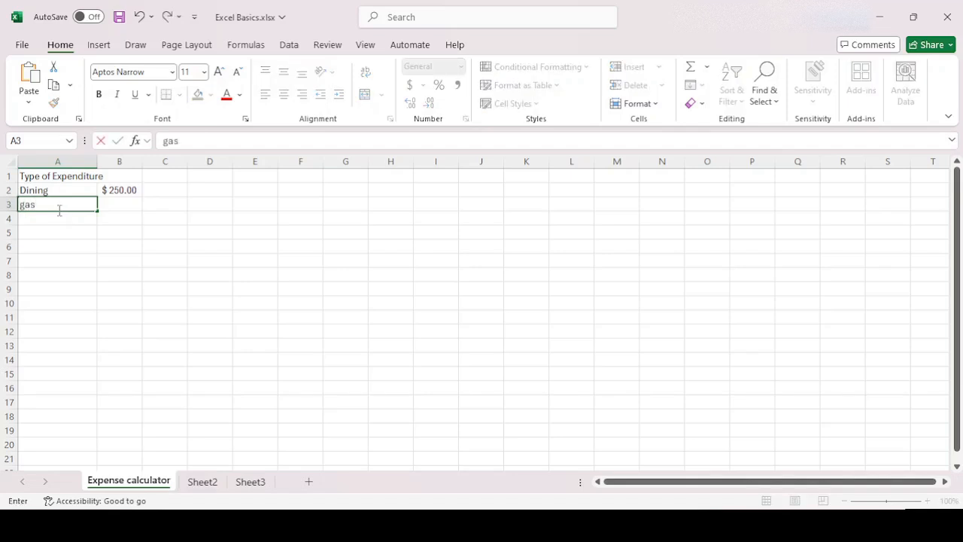
{"action": "key", "text": "Tab"}
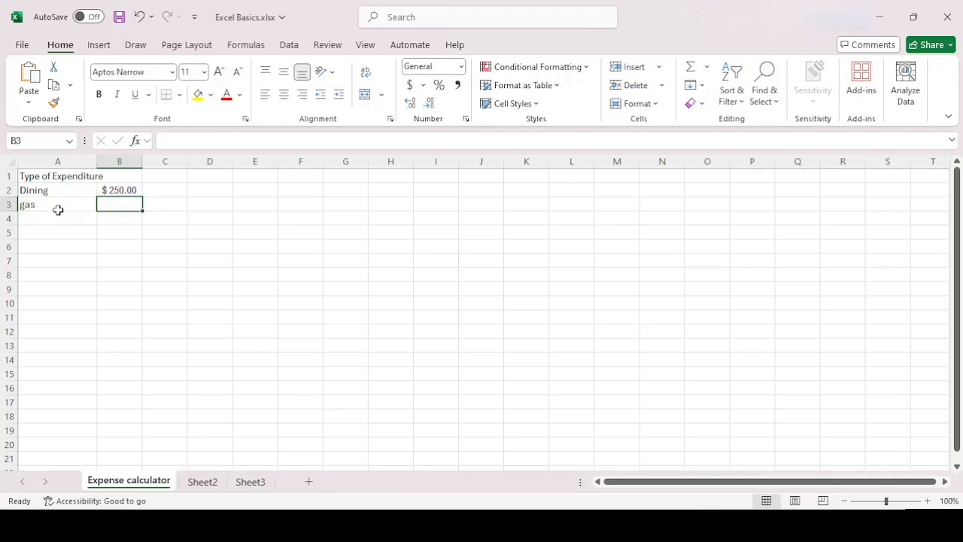
{"action": "type", "text": "300"}
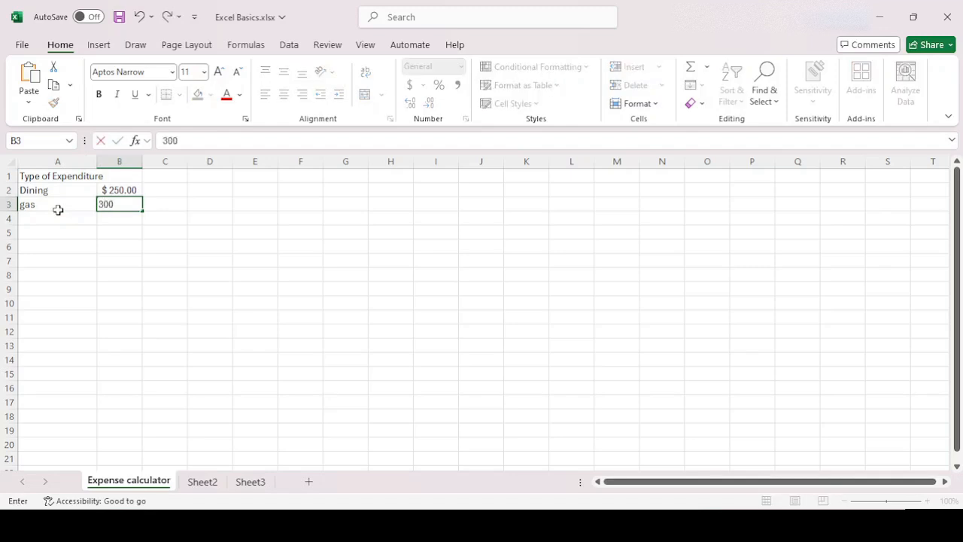
{"action": "key", "text": "Return"}
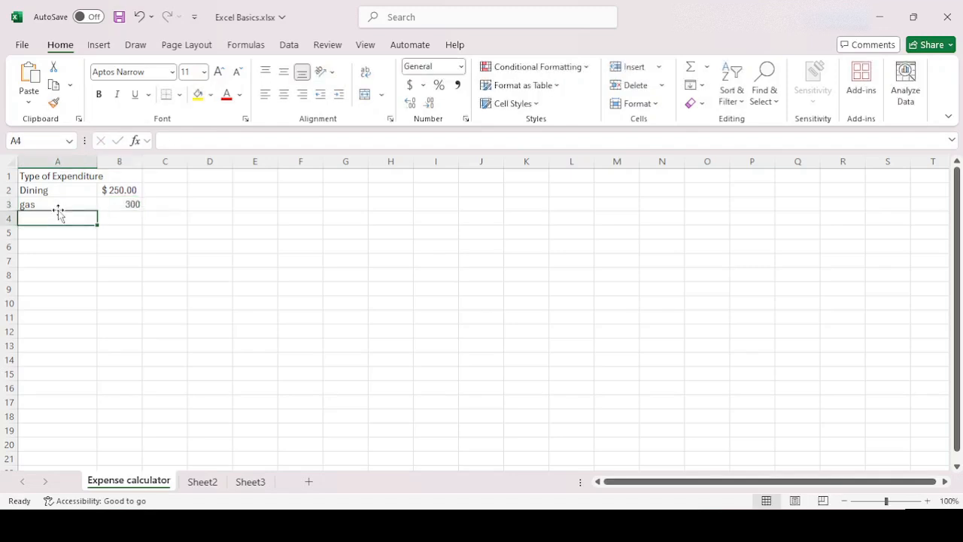
Step: Apply the dollar accounting number format to the gas amount in cell B3
{"action": "left_click", "coordinate": [128, 204]}
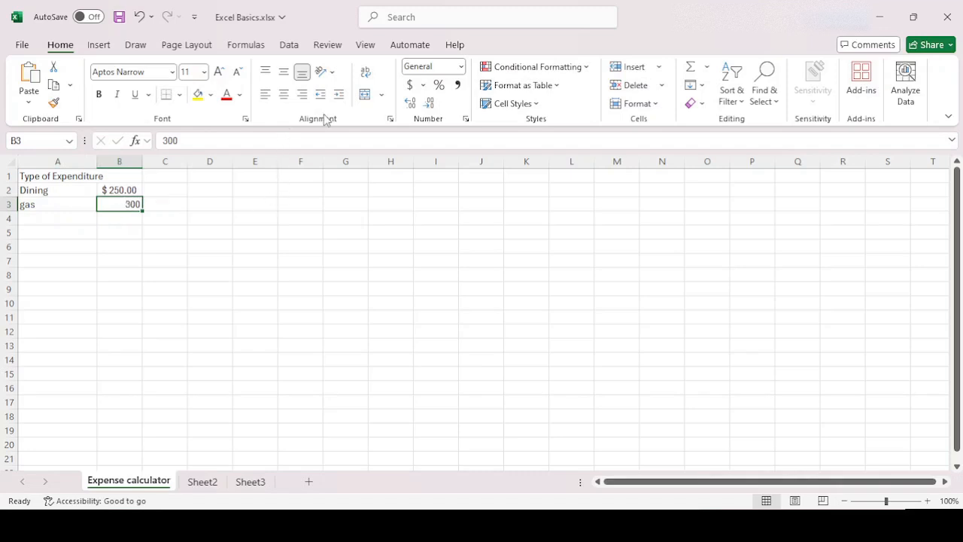
{"action": "left_click", "coordinate": [412, 86]}
{"action": "left_click", "coordinate": [119, 238]}
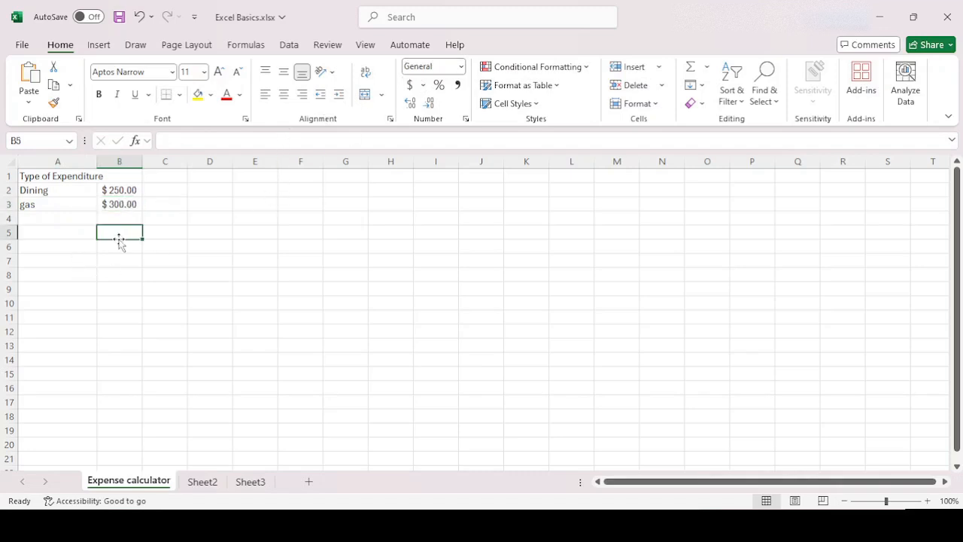
Step: Apply the dollar accounting number format to cells B2 through B10
{"action": "left_click_drag", "start_coordinate": [129, 189], "coordinate": [131, 296]}
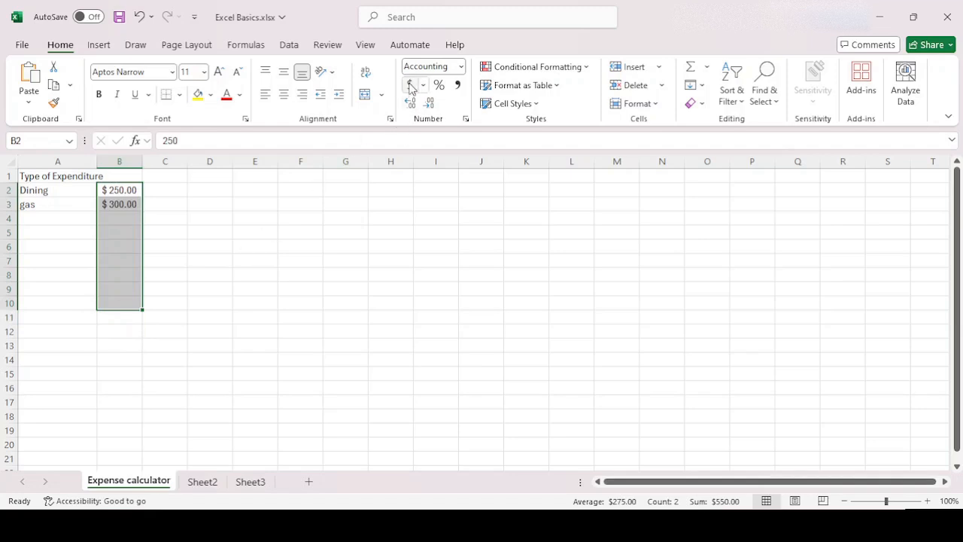
Step: Test the currency format by entering 6 in cell B4, and clear the cell again
{"action": "left_click", "coordinate": [128, 217]}
{"action": "type", "text": "6"}
{"action": "key", "text": "Return"}
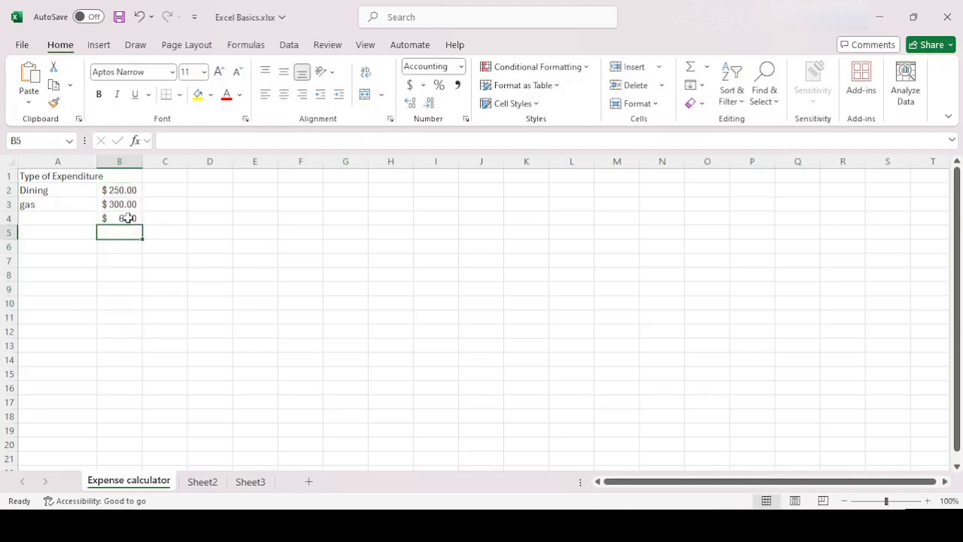
{"action": "left_click", "coordinate": [128, 218]}
{"action": "key", "text": "Delete"}
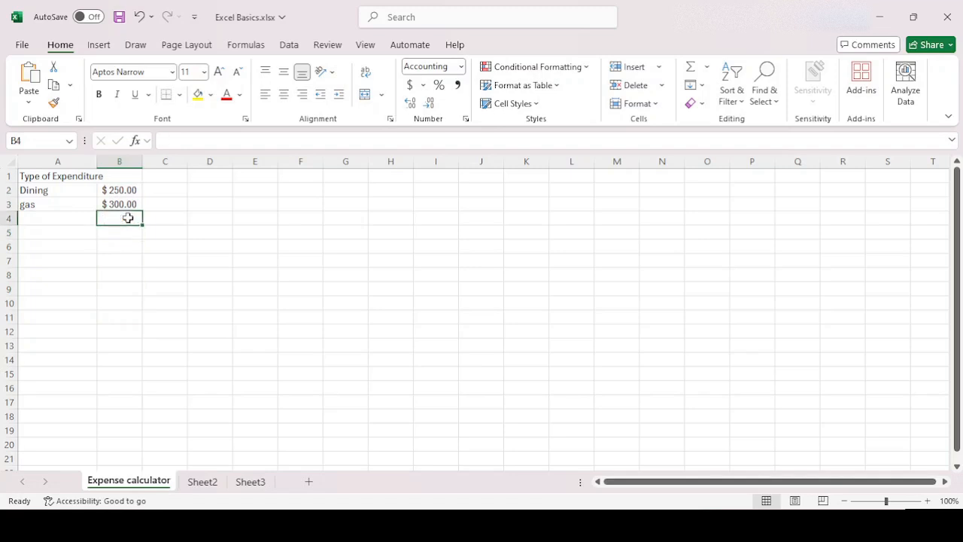
{"action": "left_click", "coordinate": [120, 289]}
{"action": "left_click", "coordinate": [122, 218]}
Step: Enter "collage caftteria" as the expenditure type in cell A4
{"action": "left_click", "coordinate": [41, 218]}
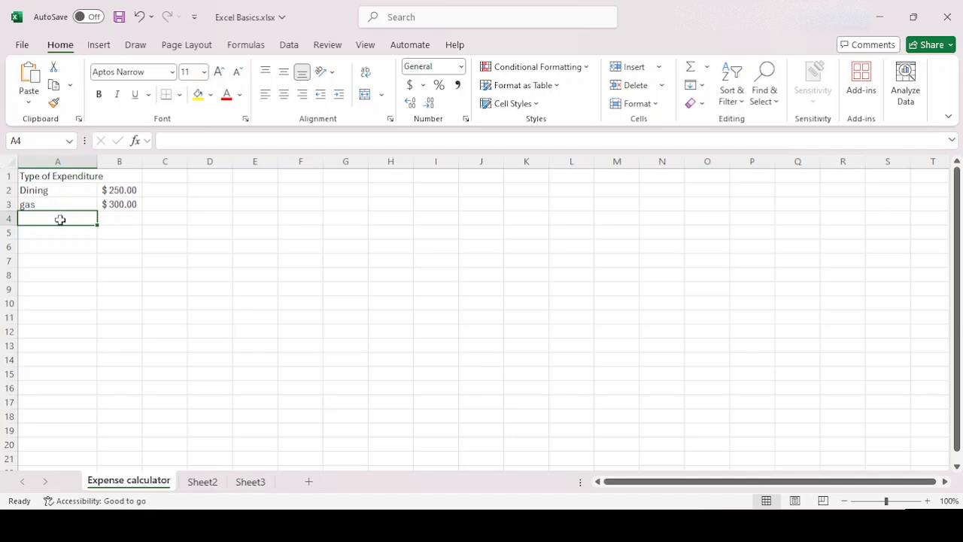
{"action": "type", "text": "colle"}
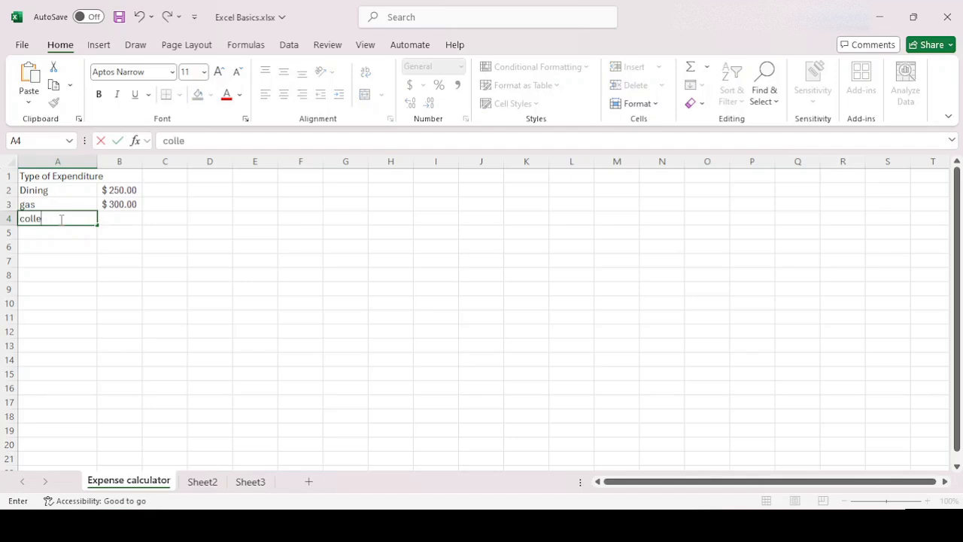
{"action": "type", "text": "fage can"}
{"action": "type", "text": "teen"}
{"action": "key", "text": "BackSpace"}
{"action": "key", "text": "BackSpace"}
{"action": "key", "text": "BackSpace"}
{"action": "key", "text": "BackSpace"}
{"action": "key", "text": "BackSpace"}
{"action": "type", "text": "ftre"}
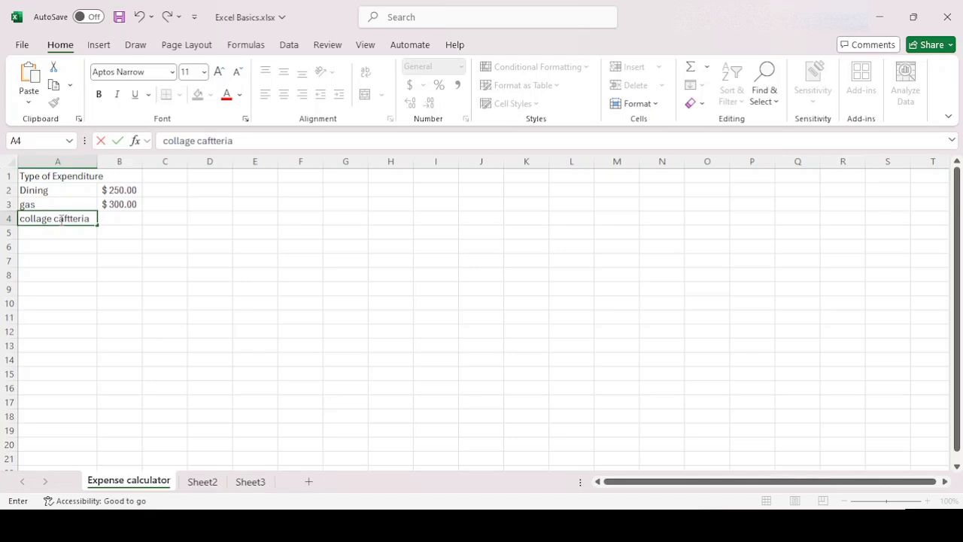
{"action": "key", "text": "Tab"}
Step: Correct the text in cell A4 to "collage cafteria" and enter its amount, 400, in cell B4
{"action": "left_click", "coordinate": [61, 219]}
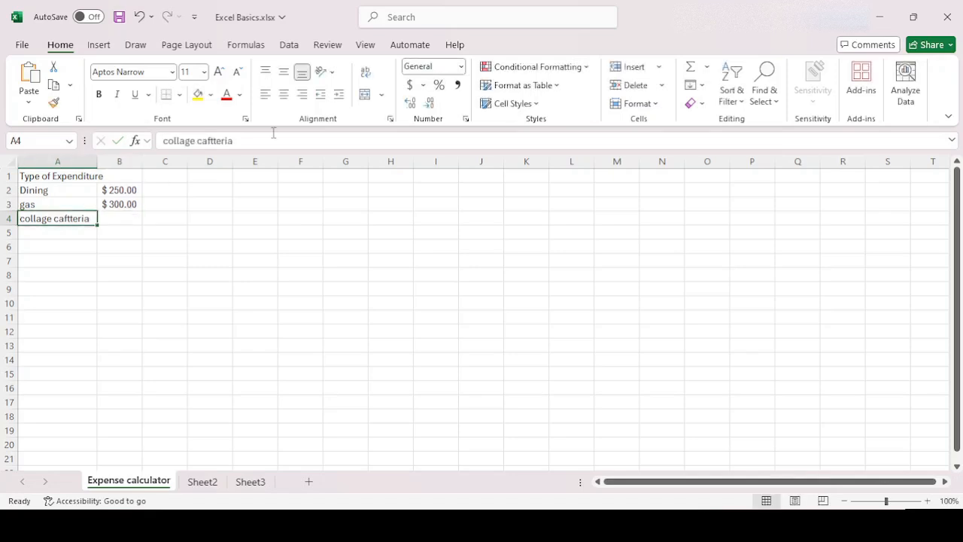
{"action": "left_click", "coordinate": [218, 139]}
{"action": "key", "text": "BackSpace"}
{"action": "key", "text": "Tab"}
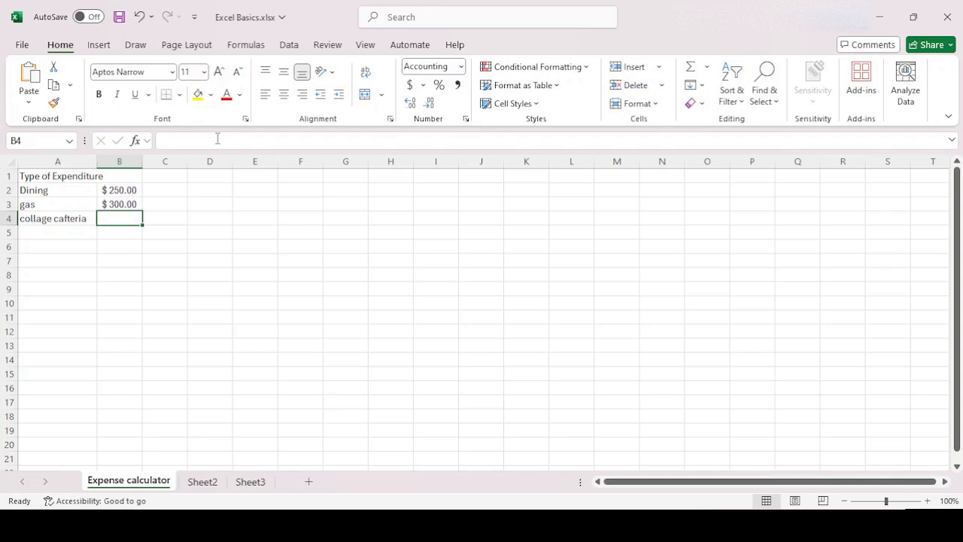
{"action": "type", "text": "400"}
{"action": "key", "text": "Return"}
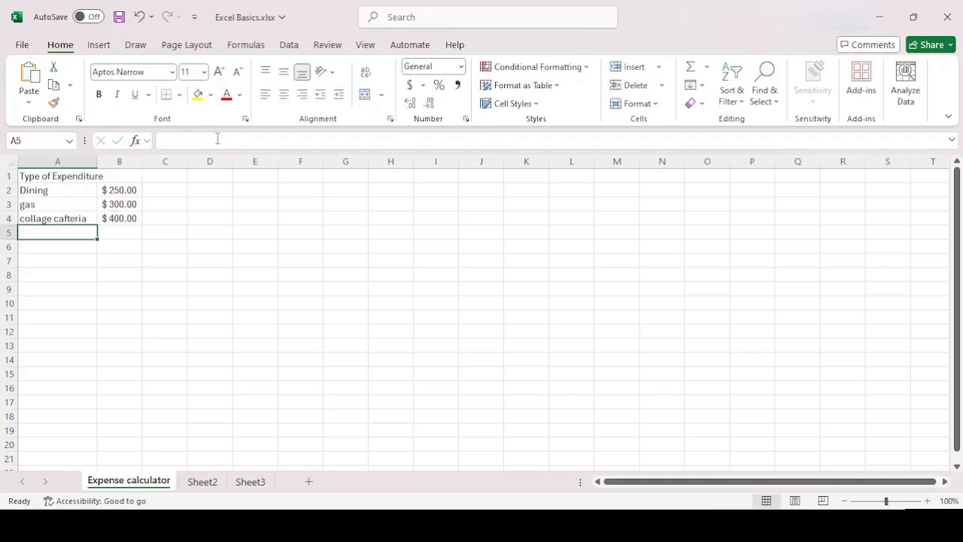
{"action": "left_click", "coordinate": [129, 190]}
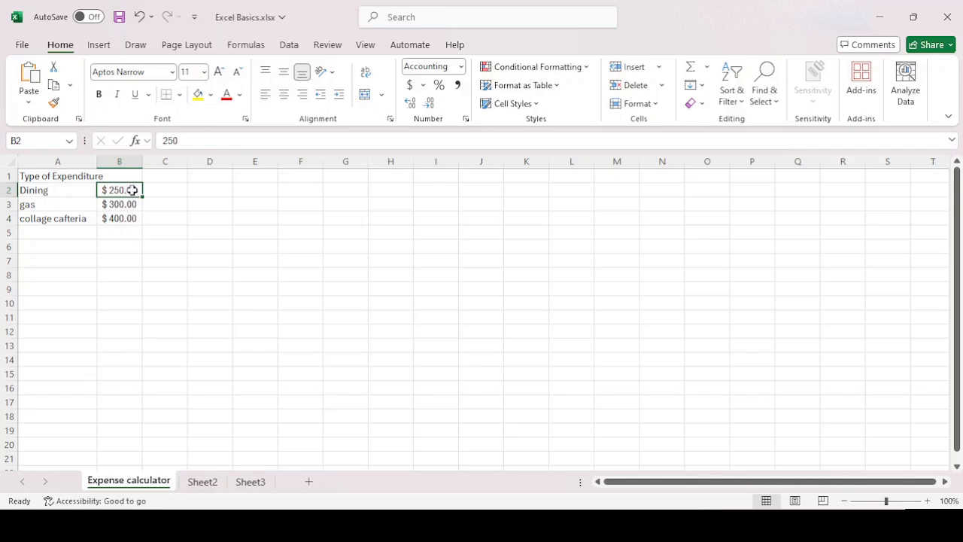
{"action": "left_click_drag", "start_coordinate": [131, 189], "coordinate": [131, 217]}
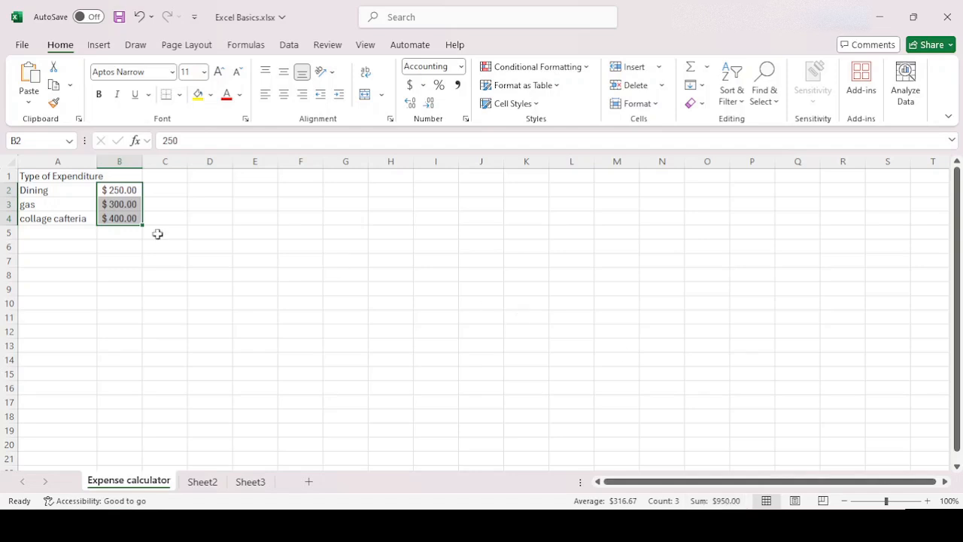
{"action": "left_click", "coordinate": [121, 245]}
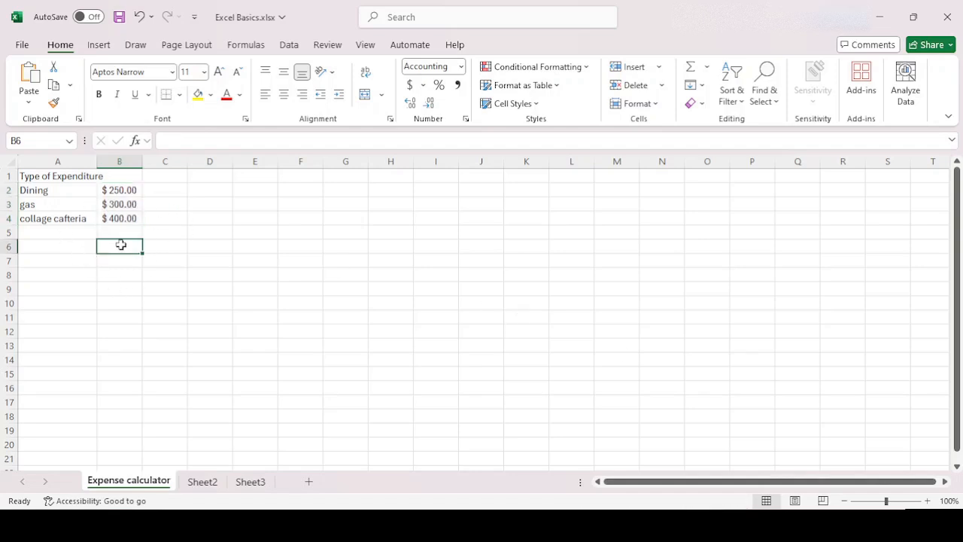
{"action": "left_click", "coordinate": [123, 190]}
{"action": "left_click_drag", "start_coordinate": [123, 190], "coordinate": [128, 218]}
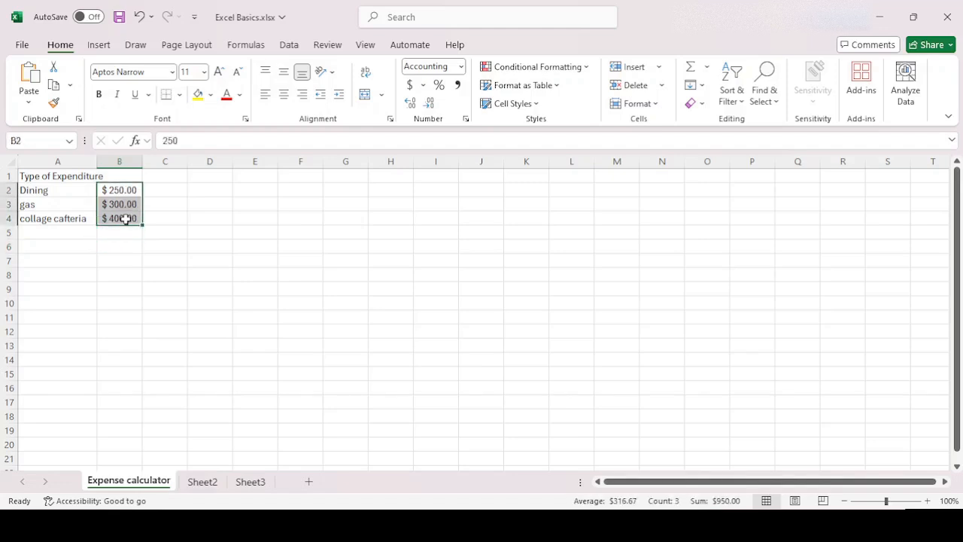
{"action": "left_click", "coordinate": [64, 234]}
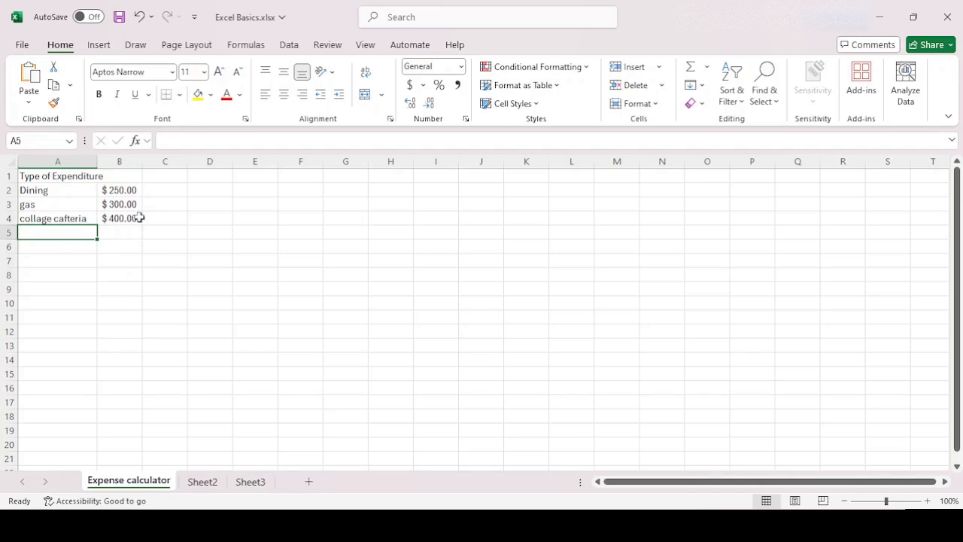
Step: Enter the label "Total" in cell A7, leaving rows 5 and 6 empty above it
{"action": "left_click", "coordinate": [65, 262]}
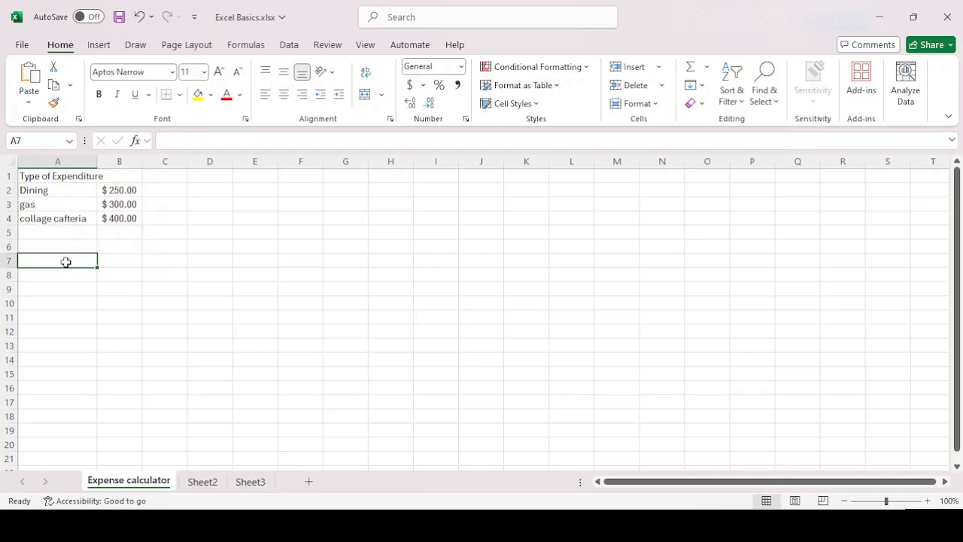
{"action": "type", "text": "To"}
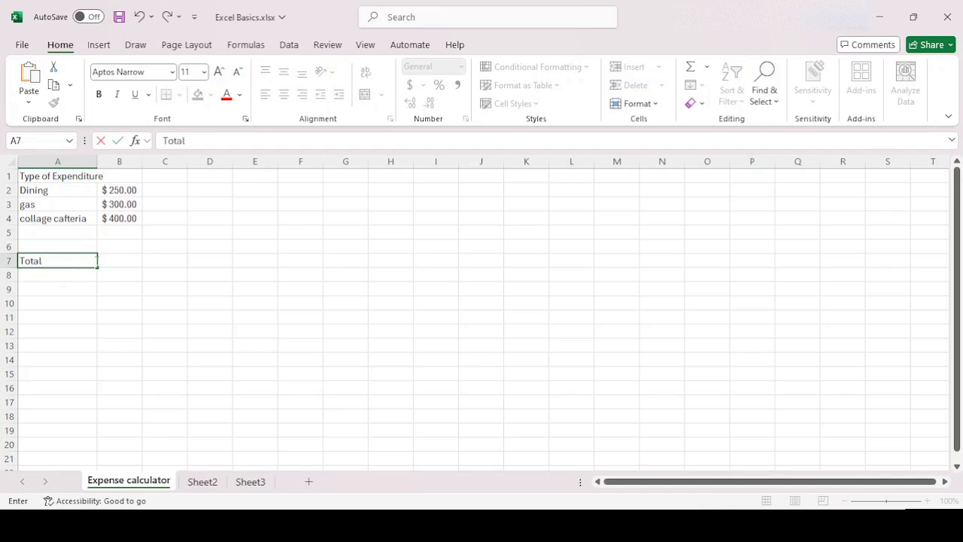
{"action": "type", "text": "tal"}
{"action": "left_click", "coordinate": [120, 260]}
{"action": "left_click_drag", "start_coordinate": [69, 231], "coordinate": [69, 250]}
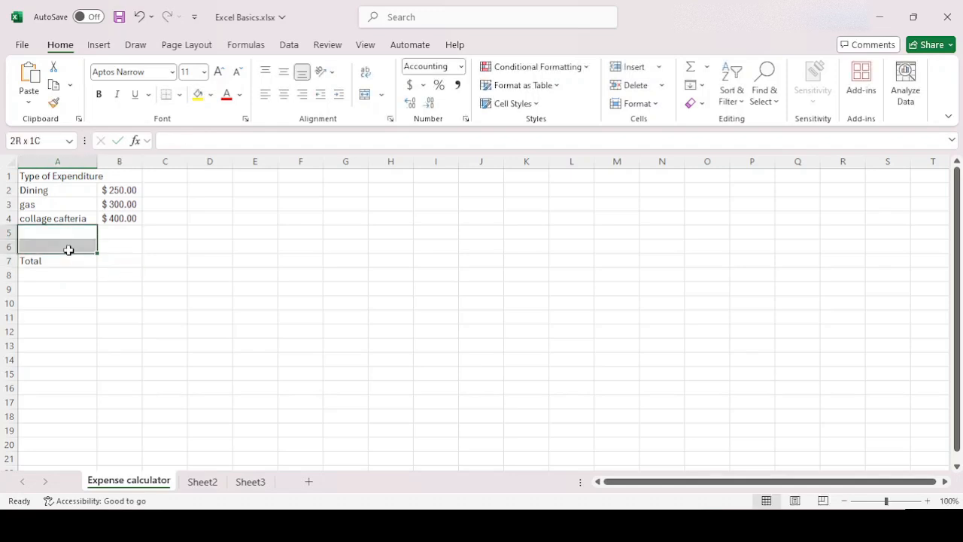
{"action": "left_click", "coordinate": [45, 260]}
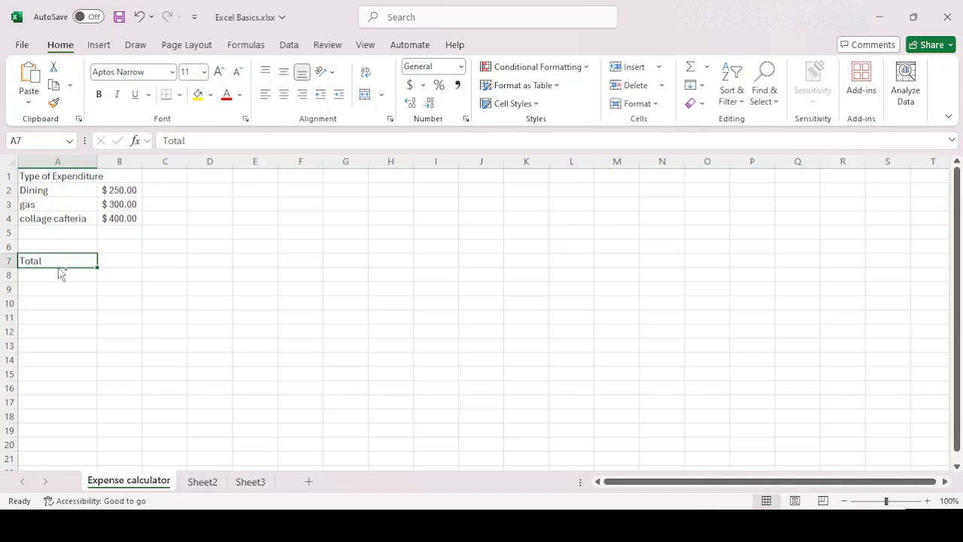
Step: Enter "Misc" in cell A5 and its amount, 50, in cell B5
{"action": "left_click", "coordinate": [66, 232]}
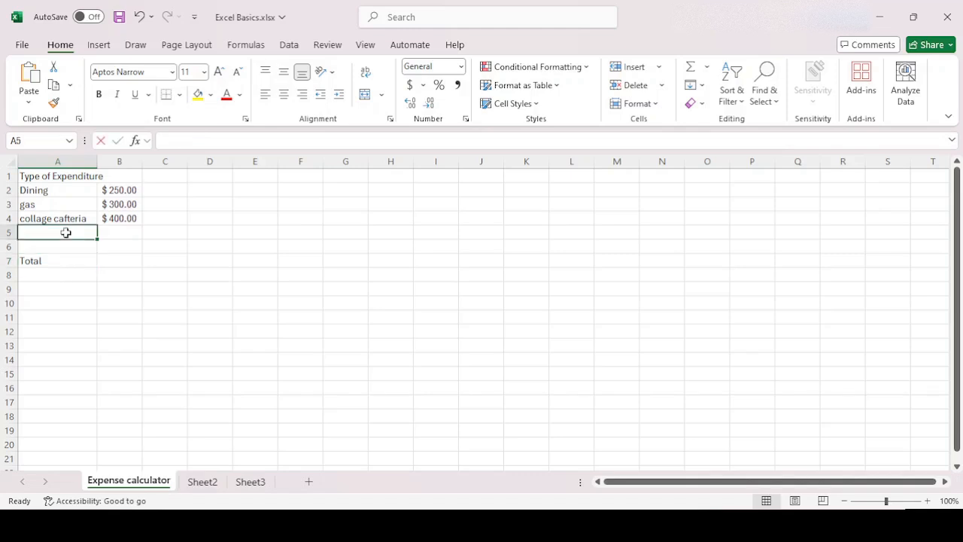
{"action": "type", "text": "Misc"}
{"action": "key", "text": "Tab"}
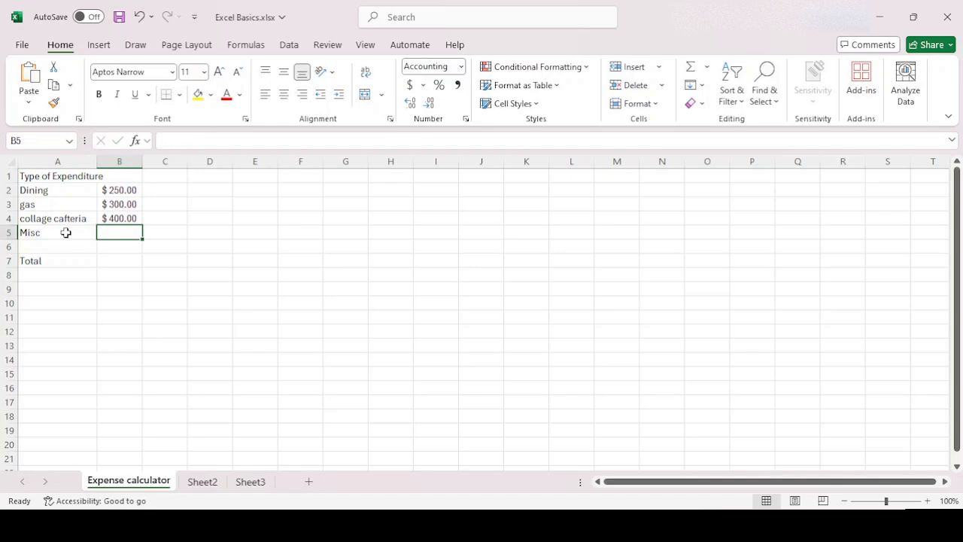
{"action": "type", "text": "50"}
{"action": "key", "text": "Return"}
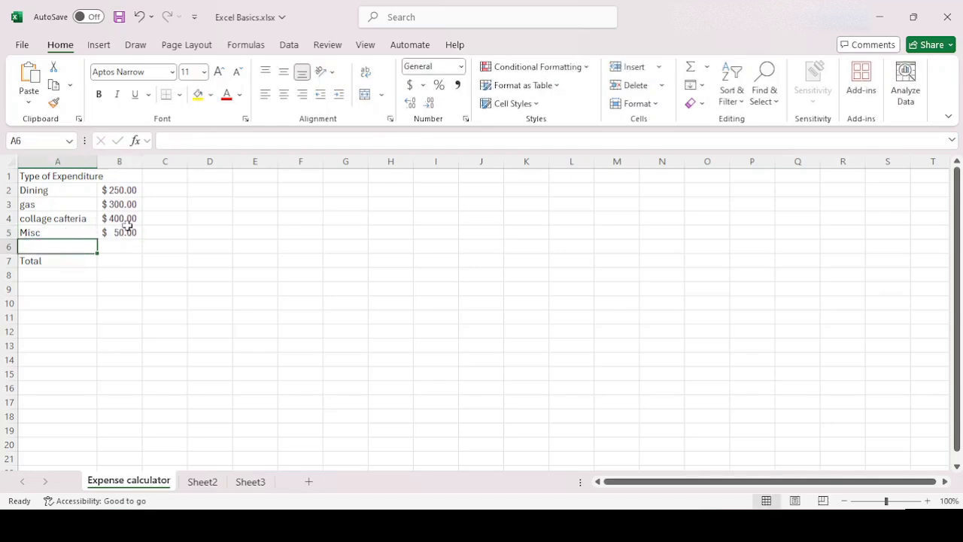
Step: Total the amounts from B2 through B6 in cell B7 with AutoSum, and widen column B to fit the total
{"action": "left_click_drag", "start_coordinate": [123, 189], "coordinate": [124, 257]}
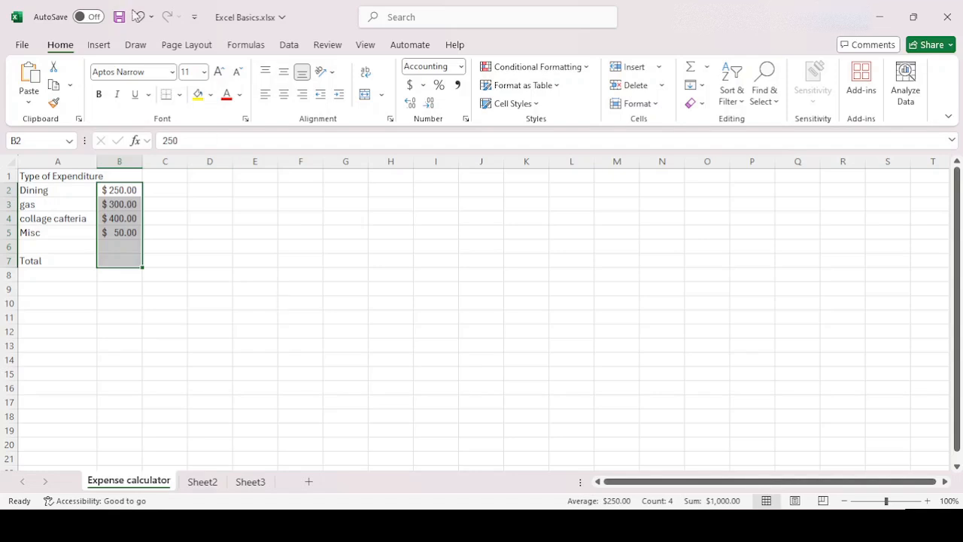
{"action": "left_click", "coordinate": [256, 46]}
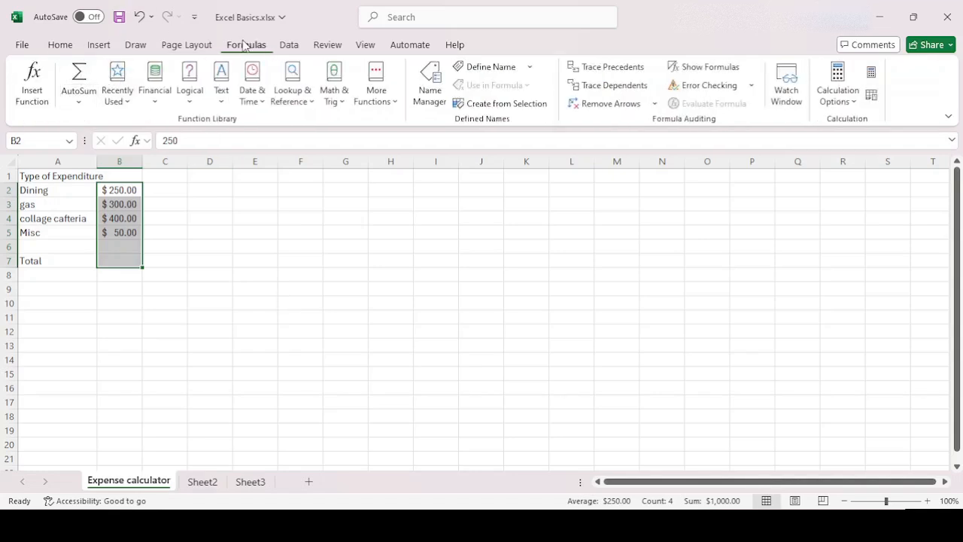
{"action": "left_click", "coordinate": [81, 78]}
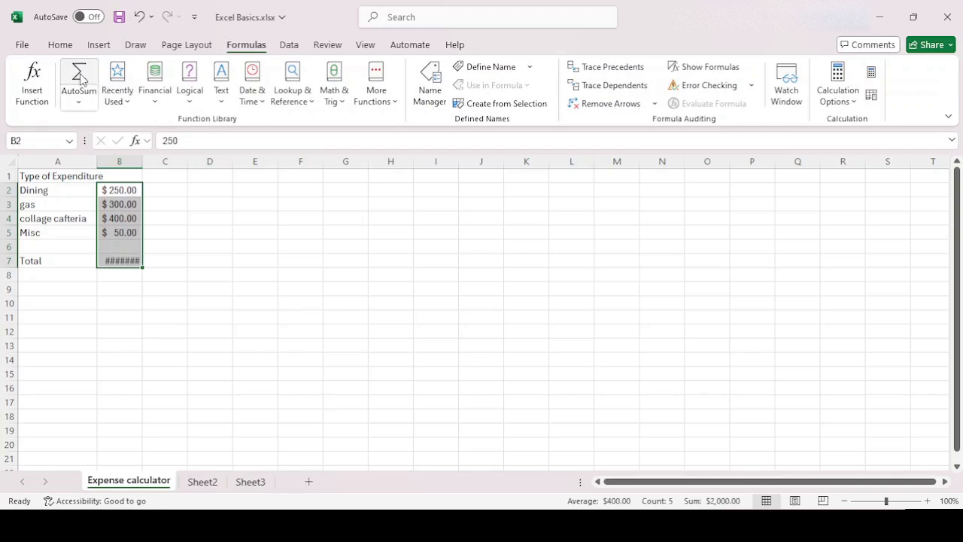
{"action": "left_click_drag", "start_coordinate": [143, 164], "coordinate": [167, 165]}
{"action": "left_click", "coordinate": [136, 263]}
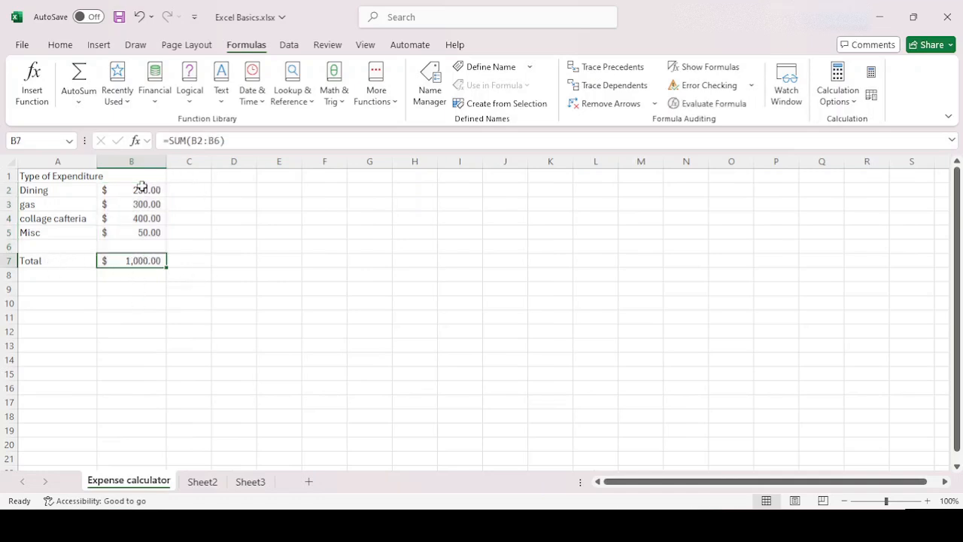
{"action": "left_click_drag", "start_coordinate": [145, 189], "coordinate": [143, 260]}
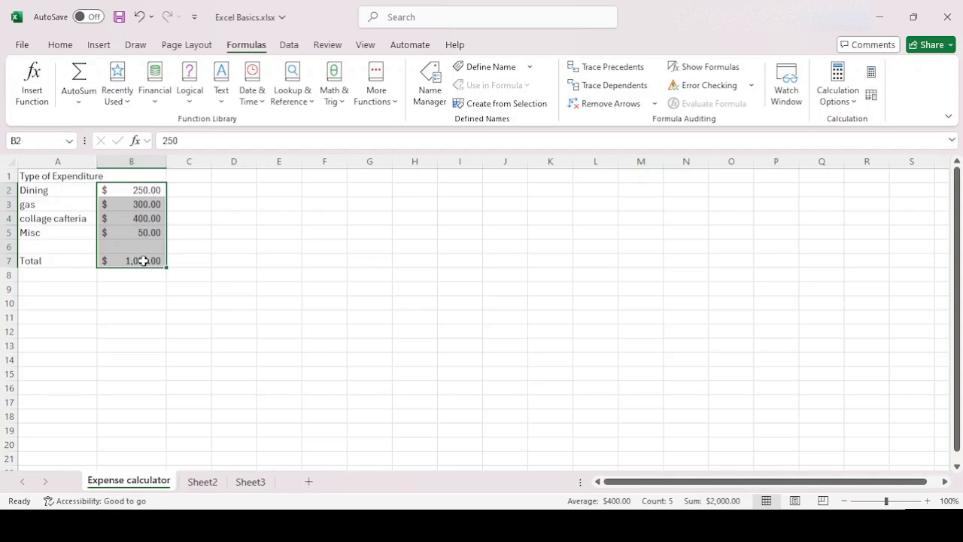
{"action": "left_click", "coordinate": [192, 258]}
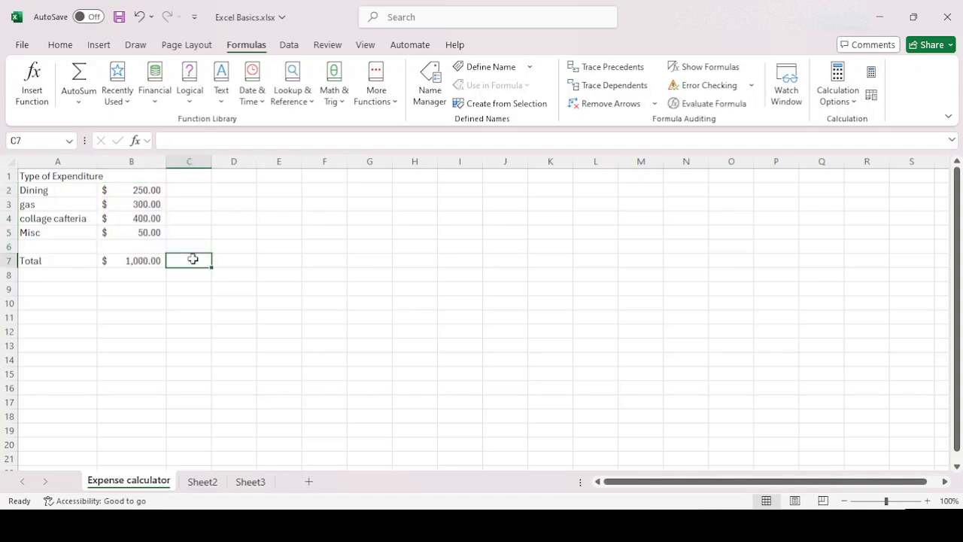
Step: Enter the column headings "Month1" in cell B1 and "Month2" in cell C1
{"action": "left_click", "coordinate": [140, 174]}
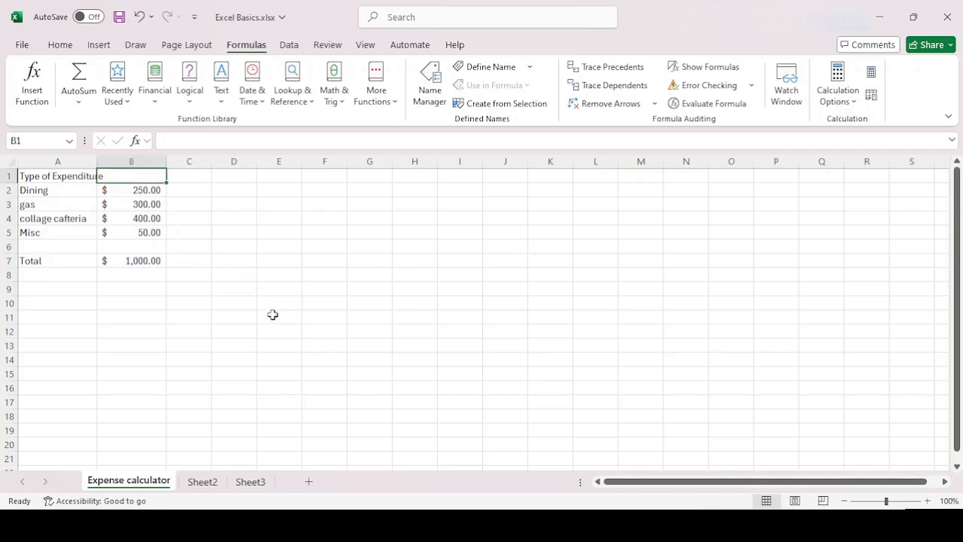
{"action": "type", "text": "Month1"}
{"action": "key", "text": "Tab"}
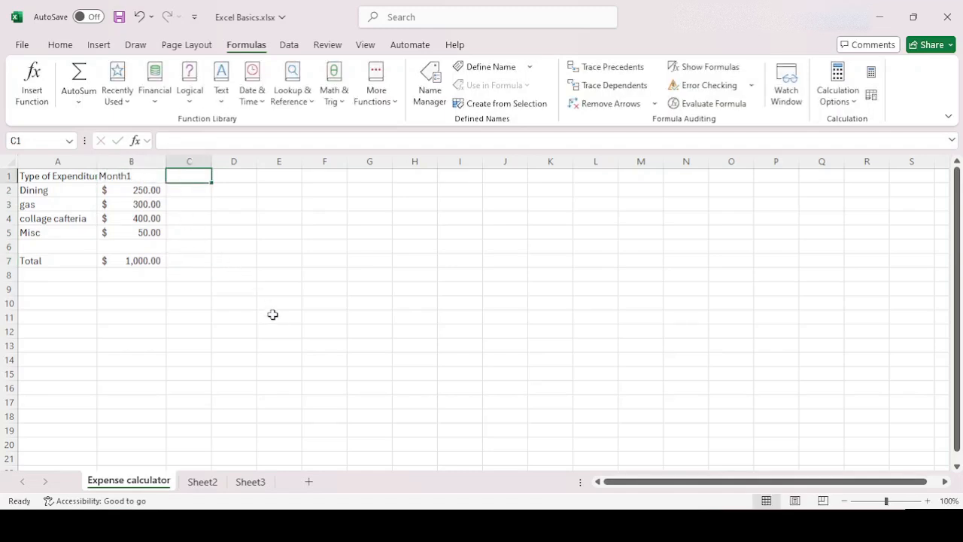
{"action": "type", "text": "Month2"}
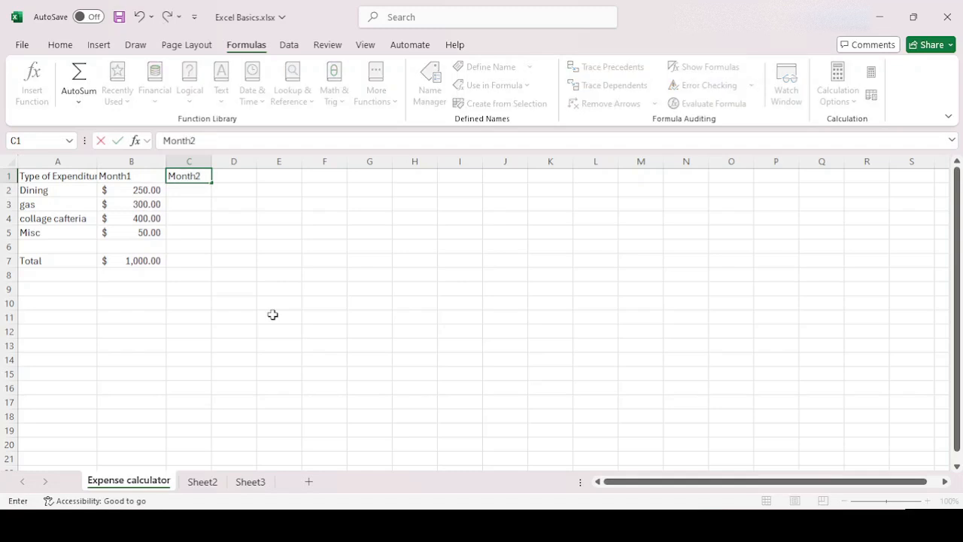
{"action": "key", "text": "Tab"}
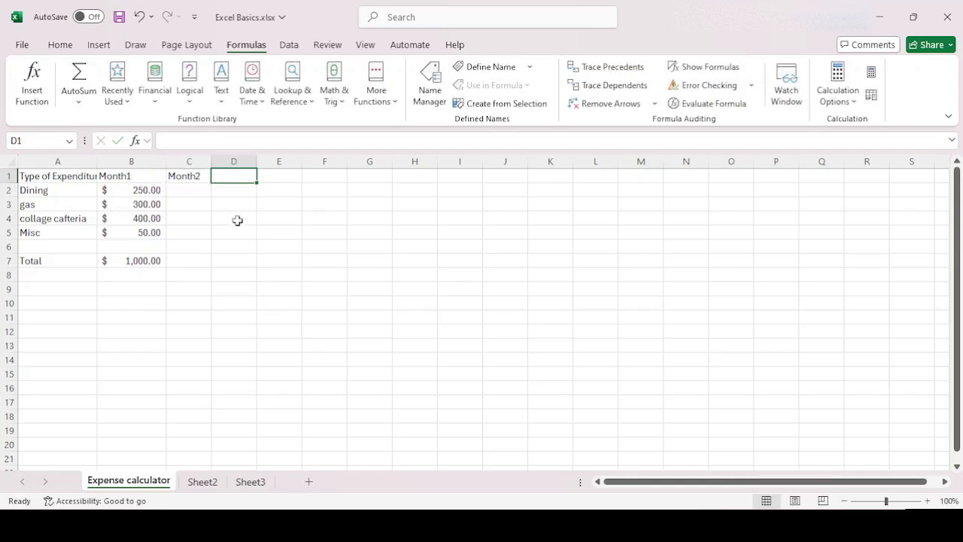
Step: Enter the Month2 amounts 200 for Dining in cell C2 and 400 for gas in cell C3
{"action": "left_click", "coordinate": [185, 192]}
{"action": "type", "text": "200"}
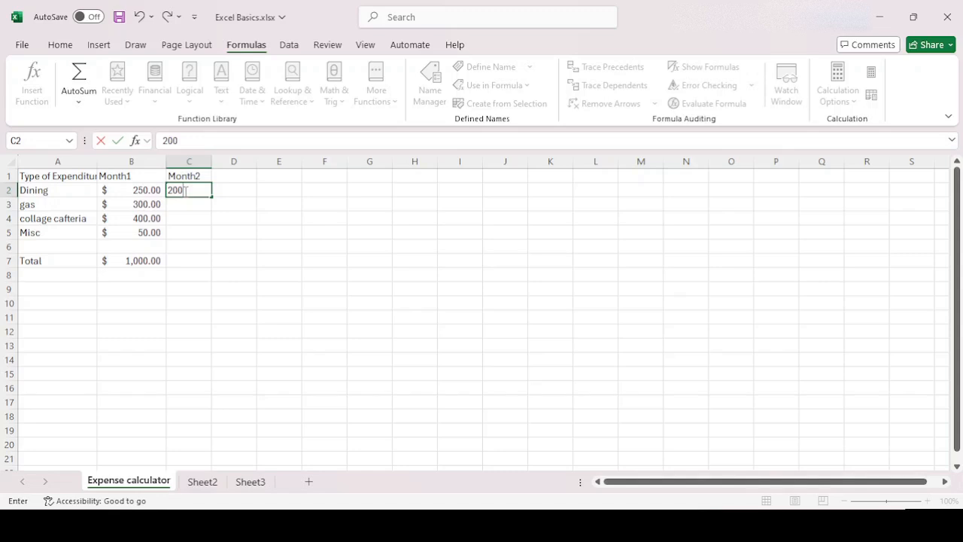
{"action": "key", "text": "Return"}
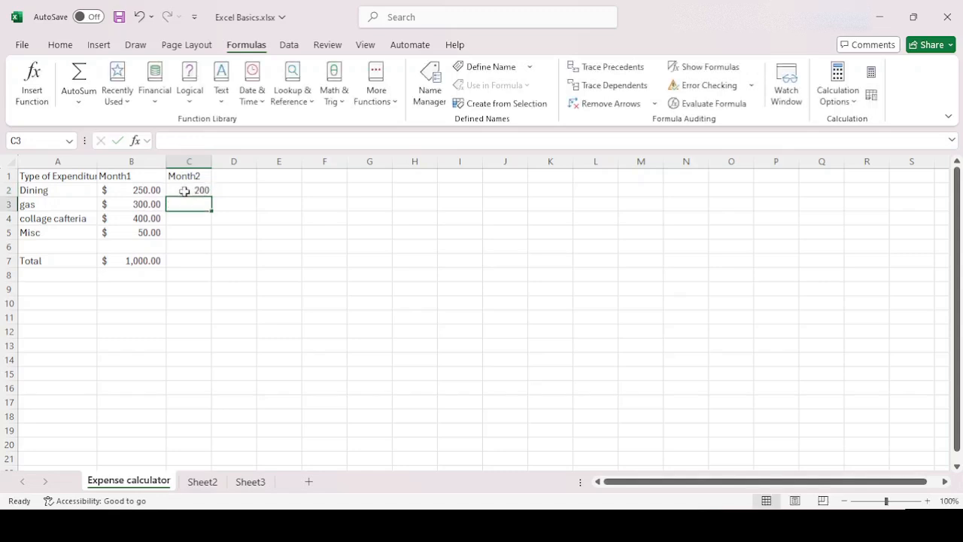
{"action": "type", "text": "400"}
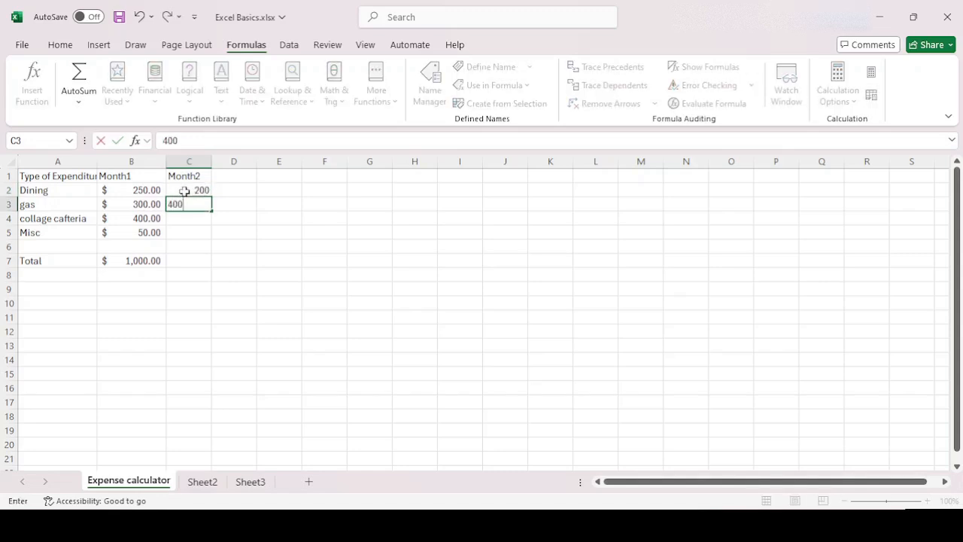
{"action": "key", "text": "Return"}
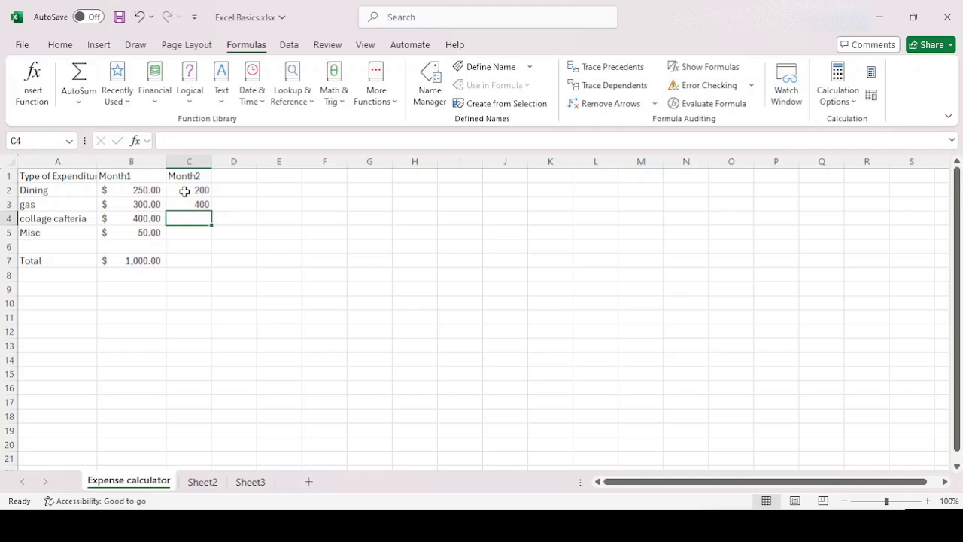
Step: Enter the Month2 amount 350 for collage cafteria in cell C4, and apply the dollar accounting format to cells C2 through C7
{"action": "type", "text": "350"}
{"action": "key", "text": "Return"}
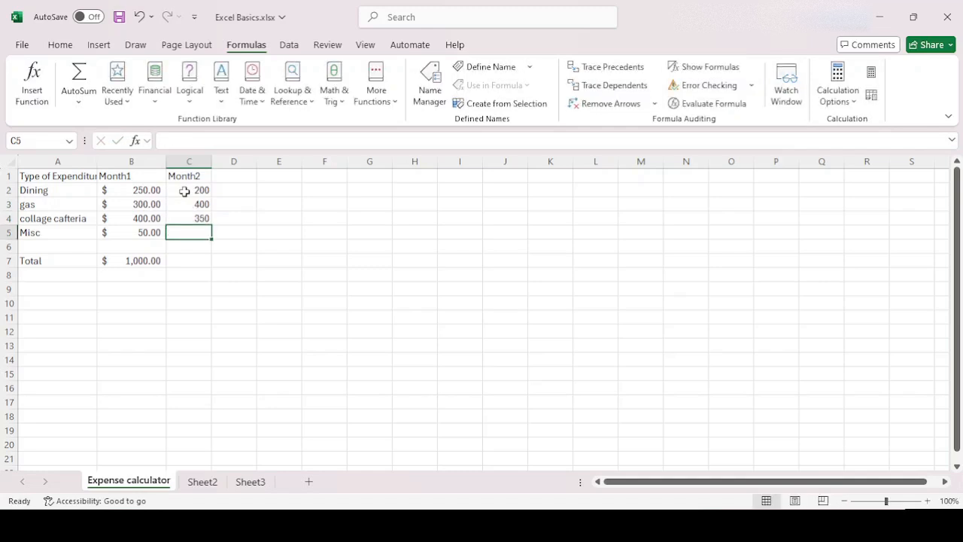
{"action": "left_click_drag", "start_coordinate": [201, 190], "coordinate": [197, 260]}
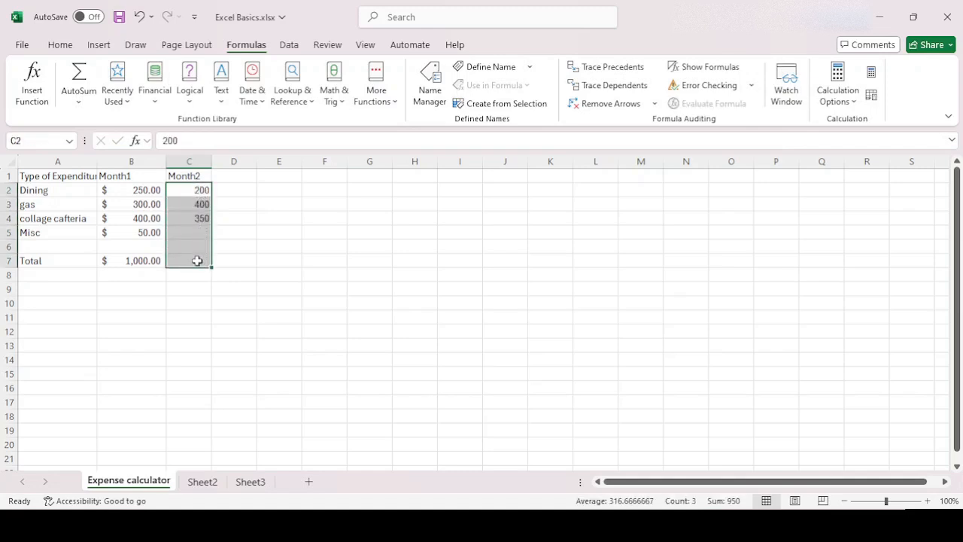
{"action": "left_click", "coordinate": [66, 45]}
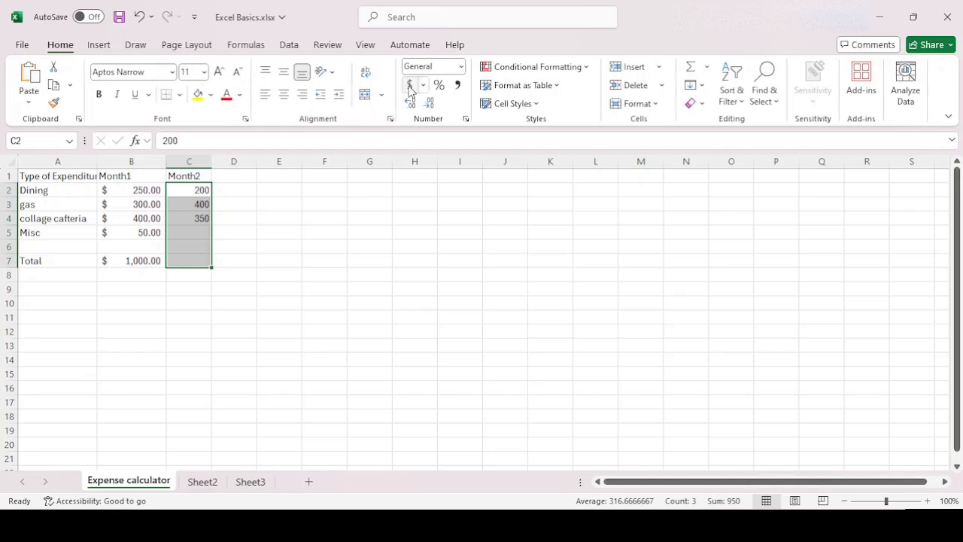
{"action": "left_click", "coordinate": [410, 84]}
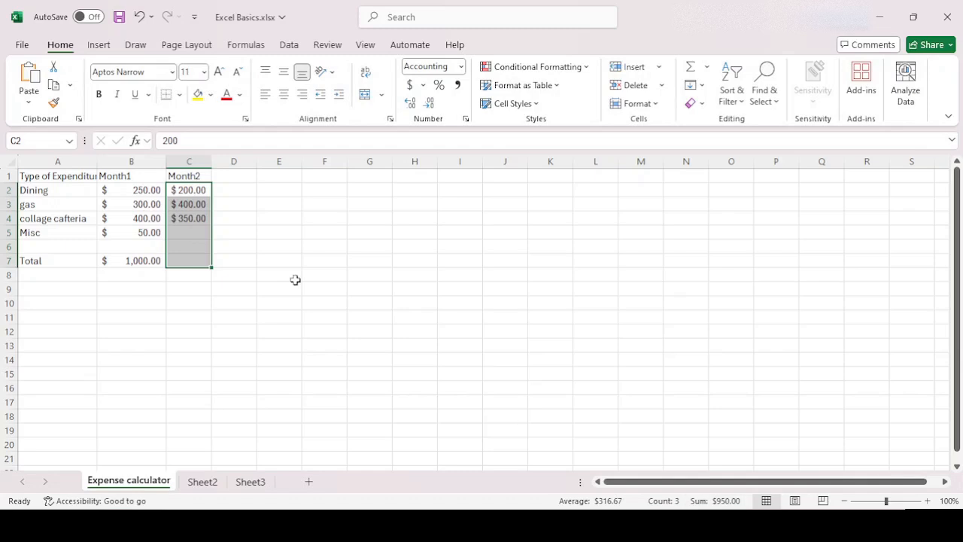
Step: Enter the Month2 amount 50 for Misc in cell C5
{"action": "left_click", "coordinate": [193, 233]}
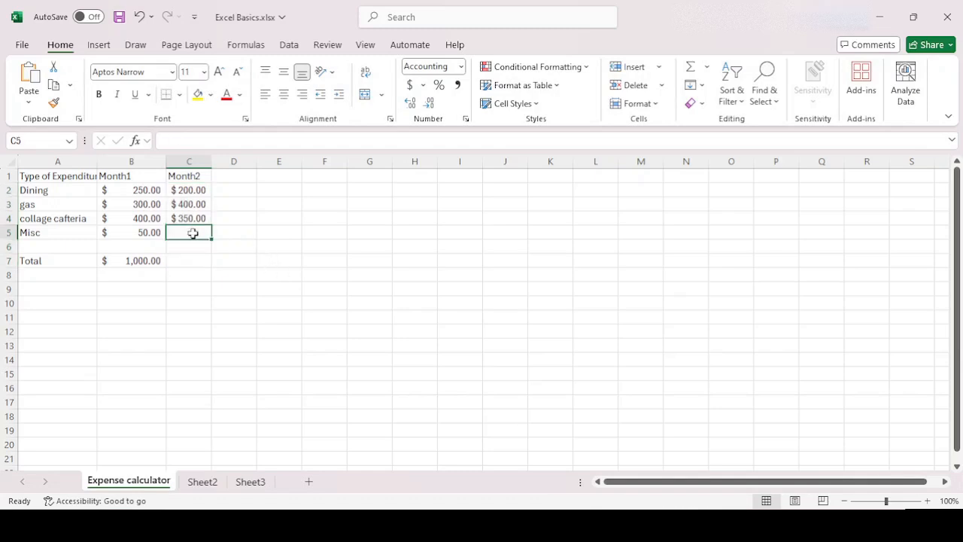
{"action": "type", "text": "50"}
{"action": "key", "text": "Return"}
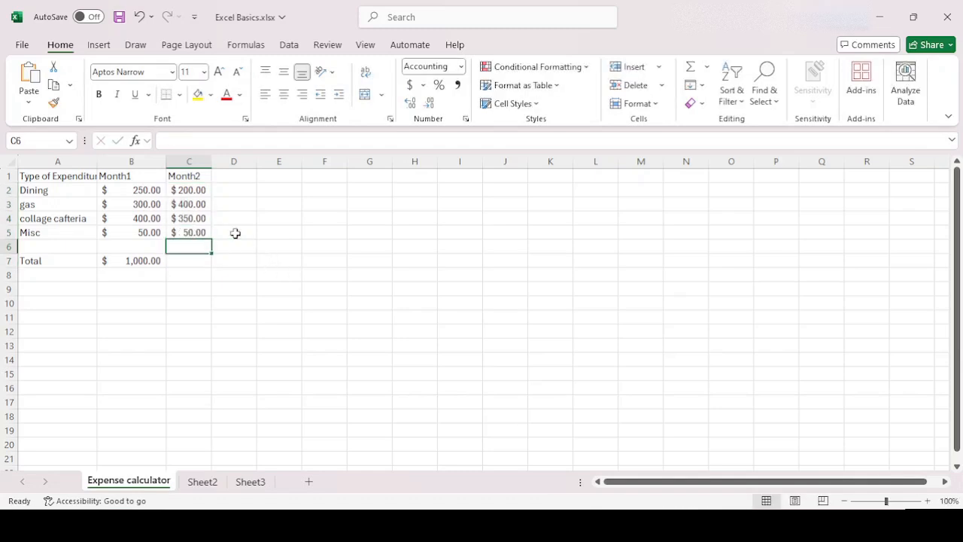
Step: Examine the Month2 amounts, the total formula in cell B7 and the range B2 through B6 that it sums
{"action": "left_click_drag", "start_coordinate": [194, 190], "coordinate": [198, 258]}
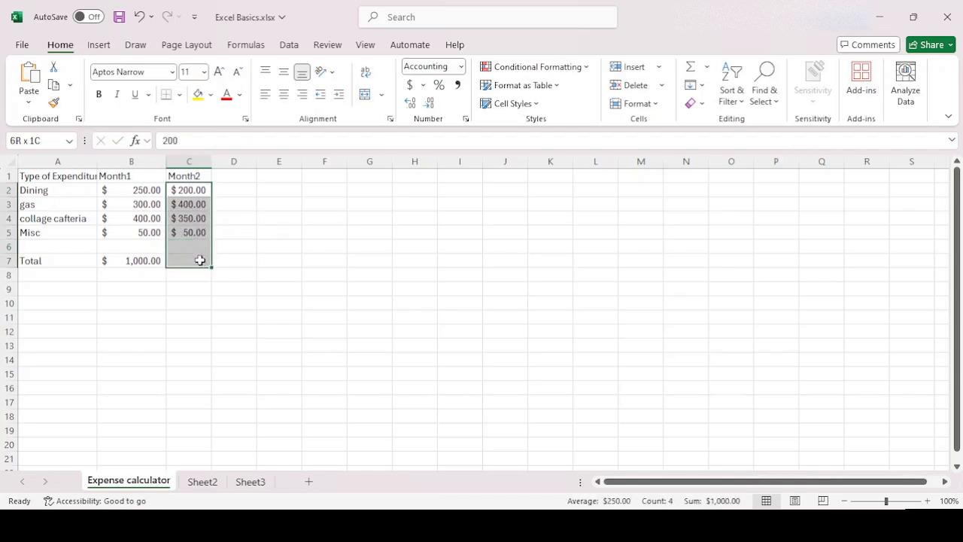
{"action": "left_click", "coordinate": [351, 220]}
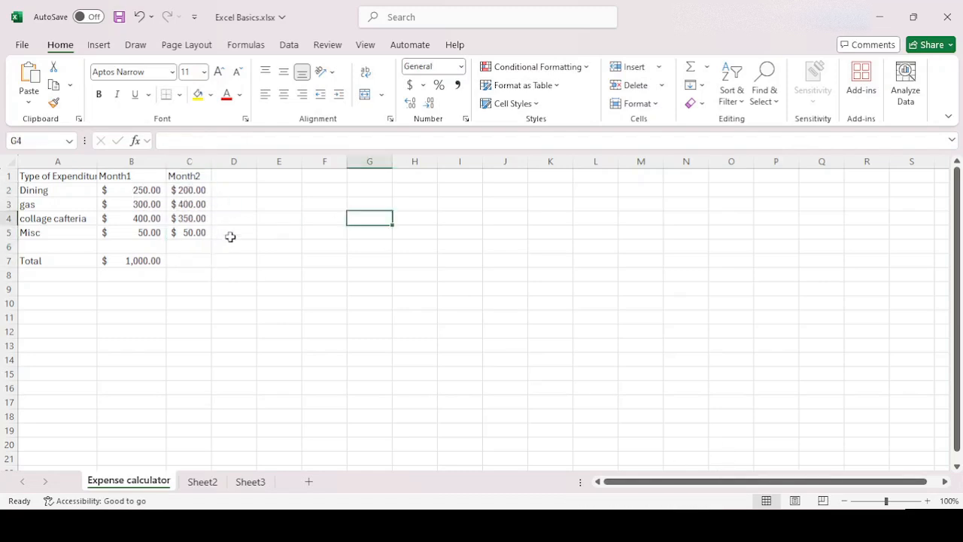
{"action": "left_click", "coordinate": [148, 261]}
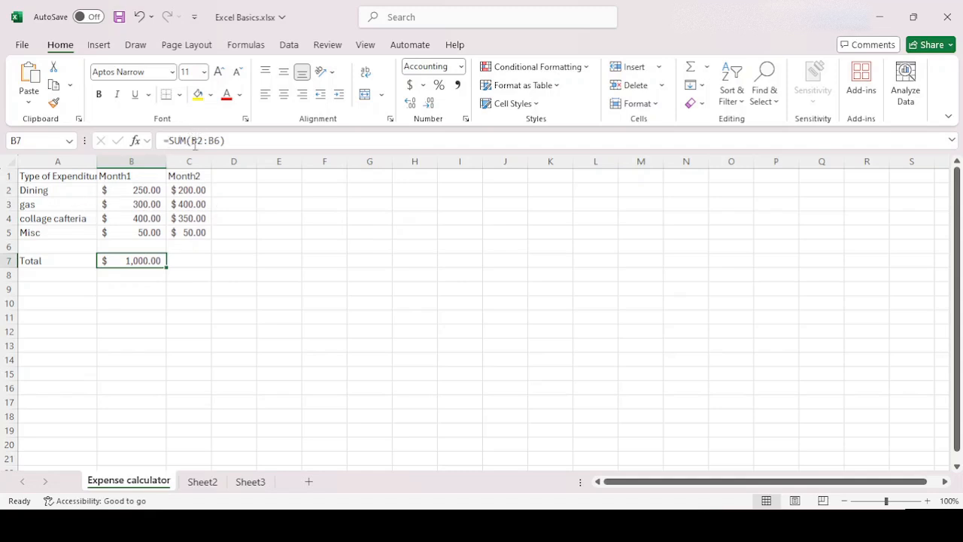
{"action": "left_click", "coordinate": [137, 190]}
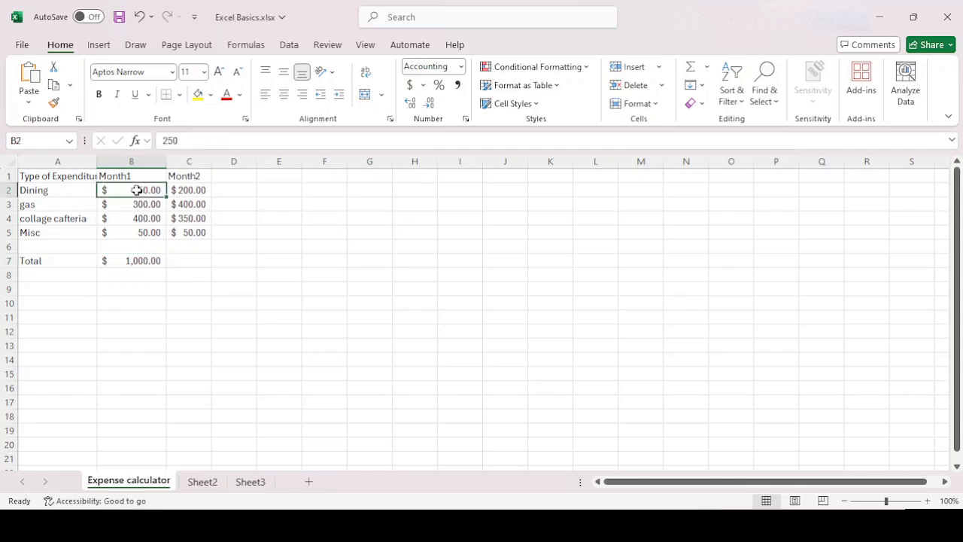
{"action": "left_click", "coordinate": [138, 247]}
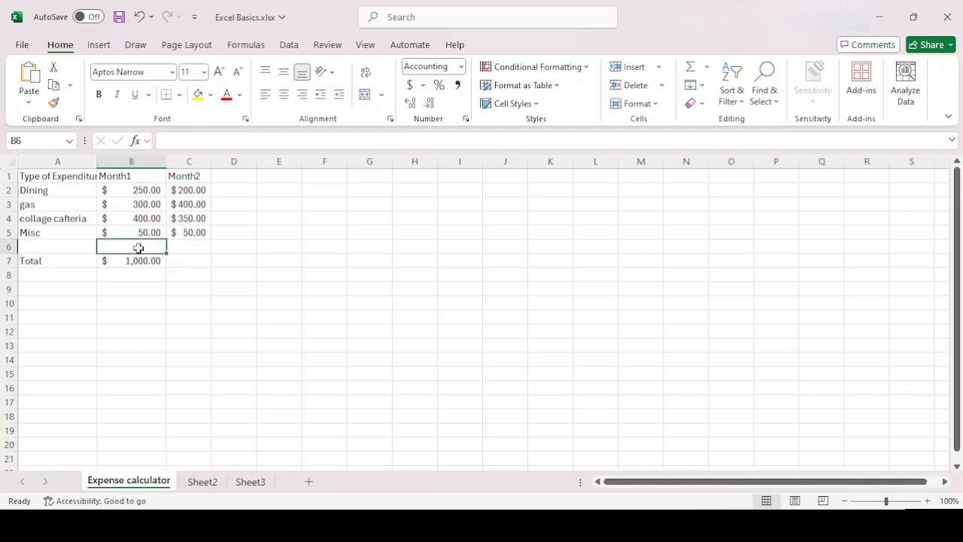
{"action": "left_click", "coordinate": [133, 260]}
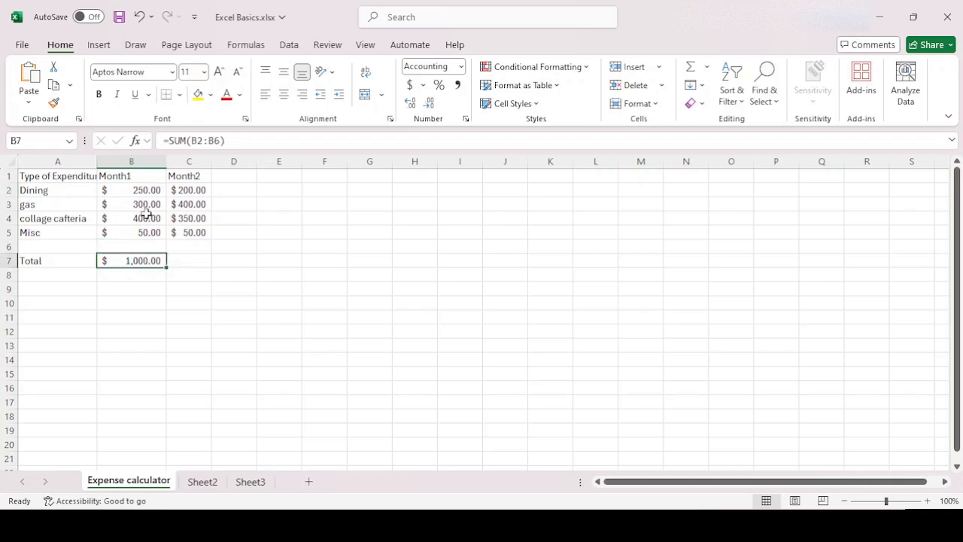
{"action": "left_click_drag", "start_coordinate": [136, 190], "coordinate": [141, 246]}
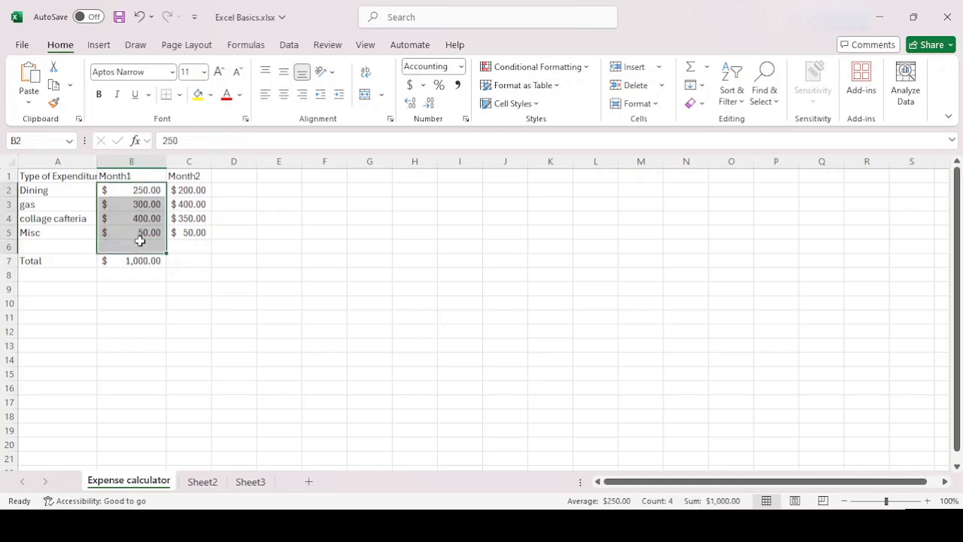
{"action": "left_click", "coordinate": [137, 263]}
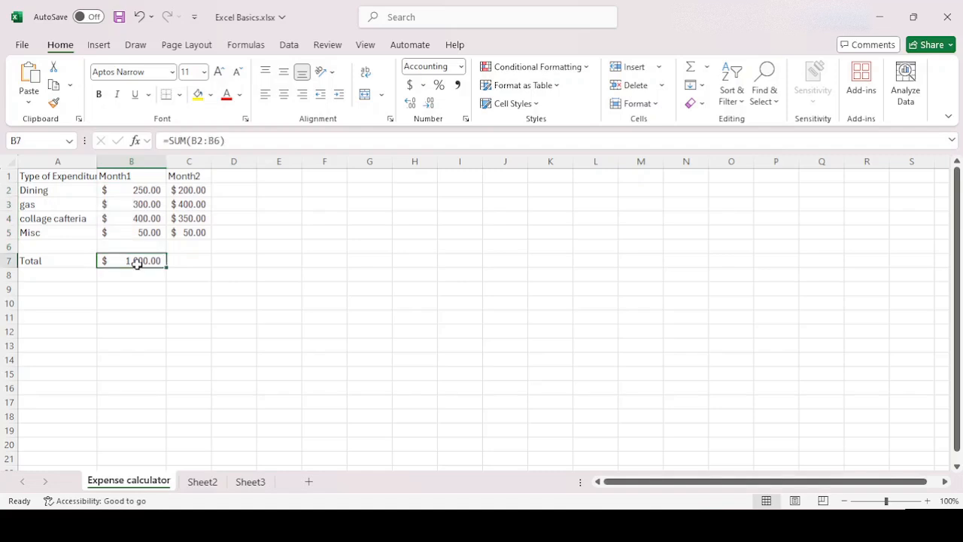
Step: Fill the total formula from cell B7 across row 7 through cell K7
{"action": "left_click", "coordinate": [200, 261]}
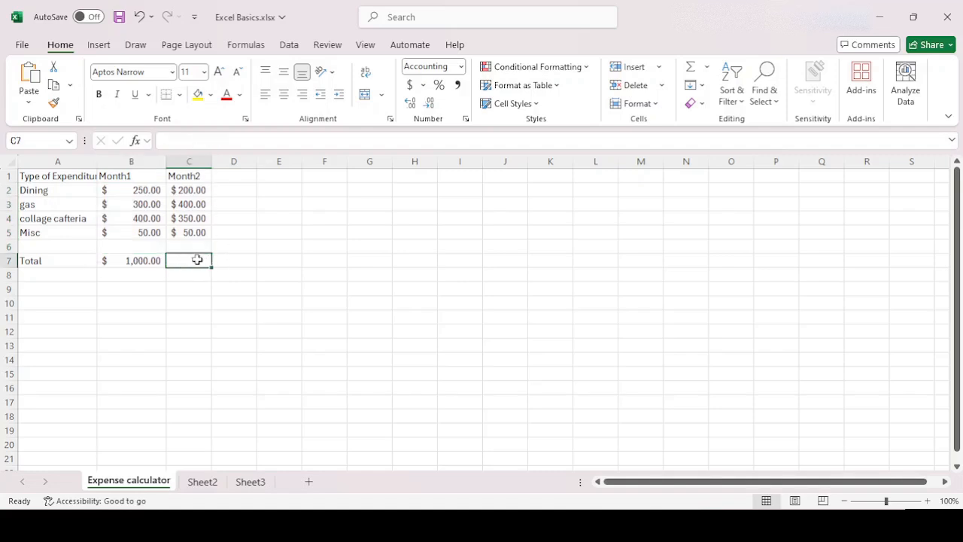
{"action": "left_click", "coordinate": [146, 275]}
{"action": "left_click", "coordinate": [144, 260]}
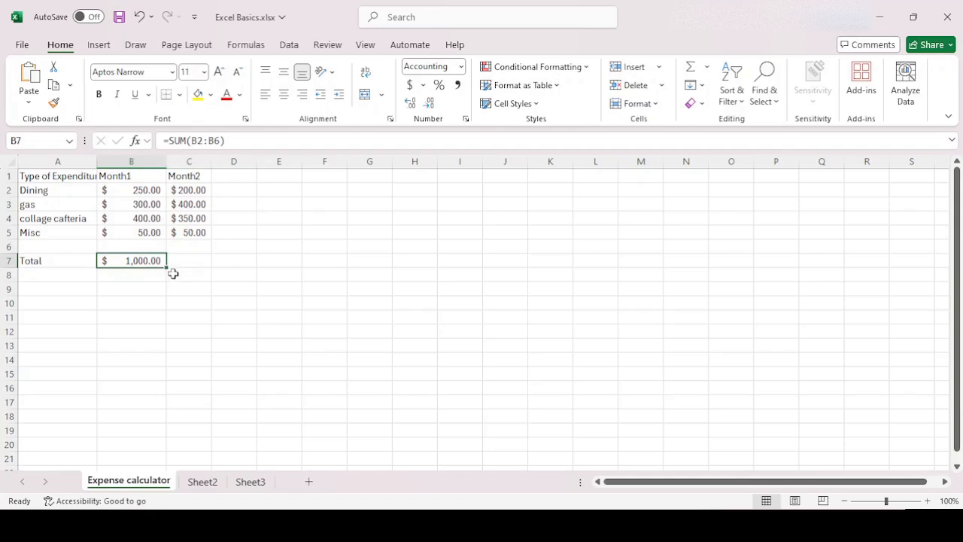
{"action": "left_click_drag", "start_coordinate": [167, 269], "coordinate": [168, 268]}
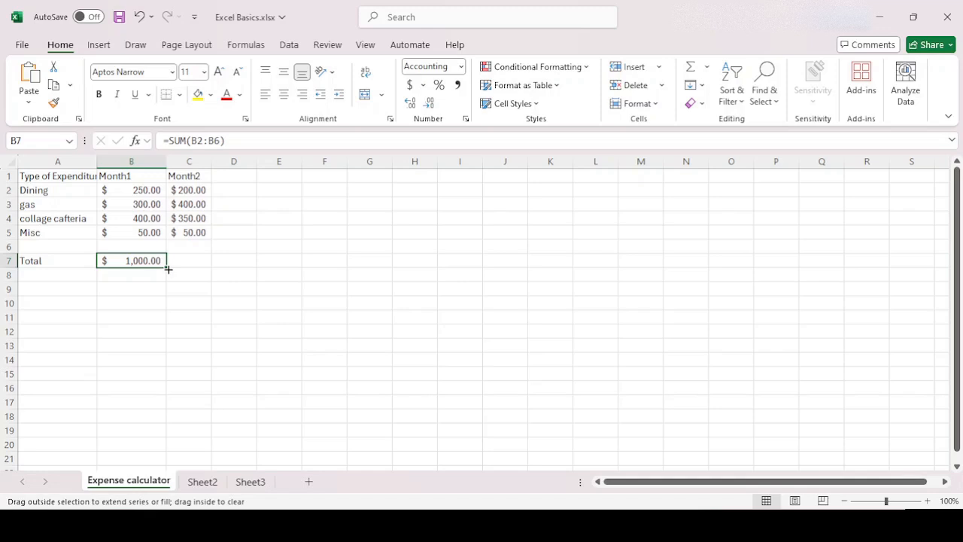
{"action": "left_click_drag", "start_coordinate": [168, 268], "coordinate": [555, 262]}
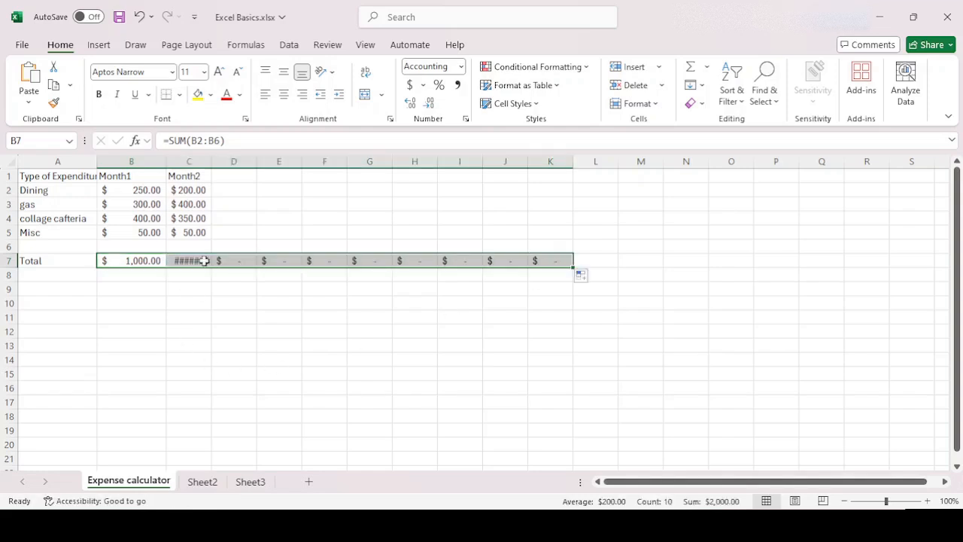
Step: Widen column C to fit its total, and widen columns D through K together
{"action": "left_click_drag", "start_coordinate": [211, 161], "coordinate": [233, 161]}
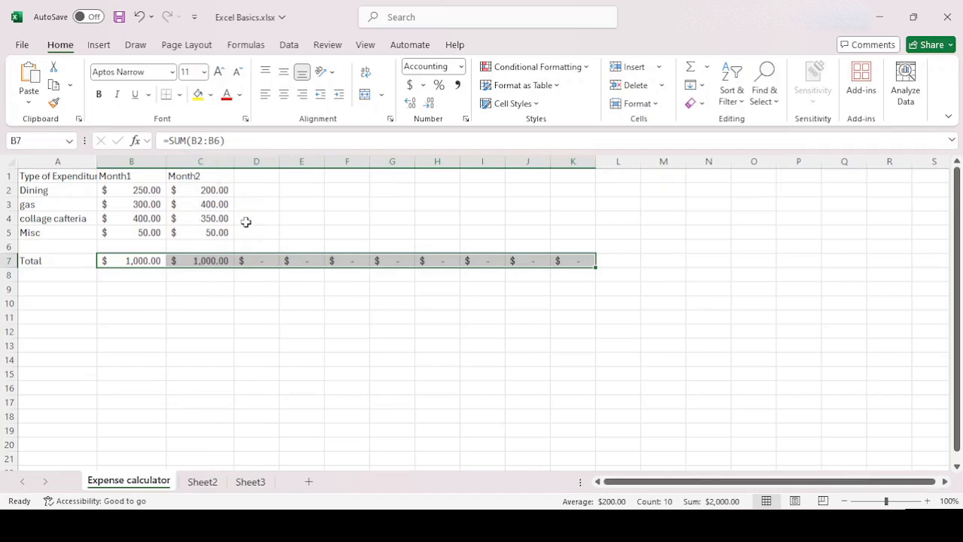
{"action": "left_click", "coordinate": [204, 161]}
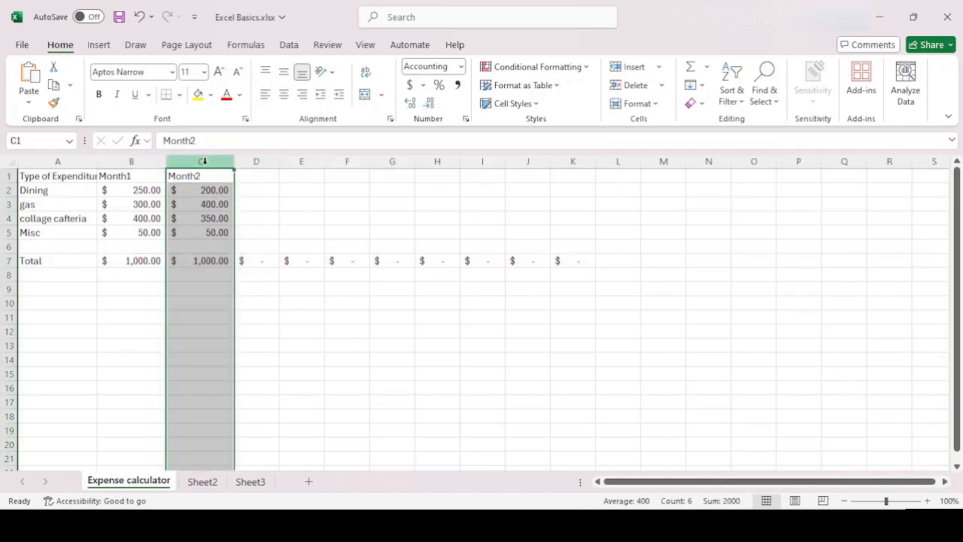
{"action": "left_click_drag", "start_coordinate": [256, 161], "coordinate": [615, 161]}
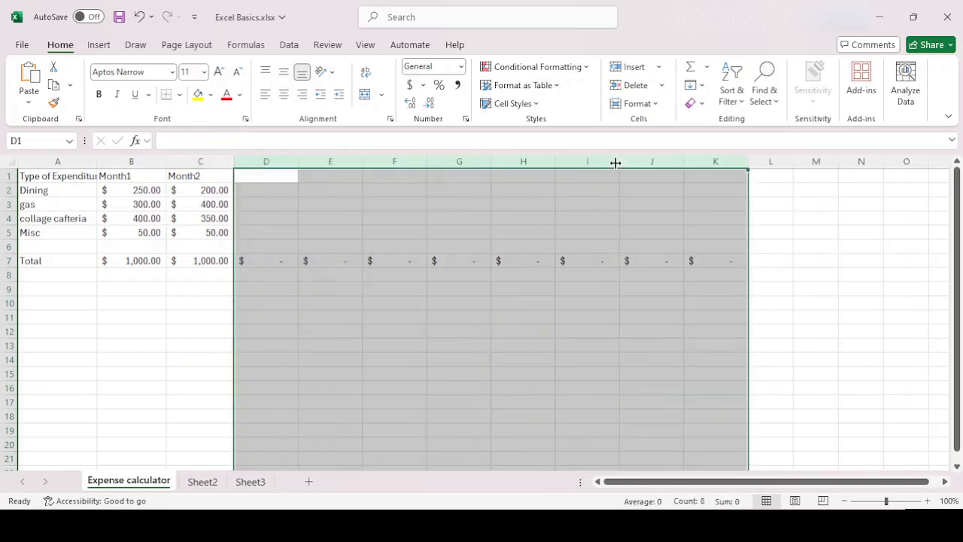
Step: Extend the month headings from cell C1 across to cell K1 as a series ending at Month10
{"action": "left_click", "coordinate": [274, 177]}
{"action": "left_click", "coordinate": [182, 178]}
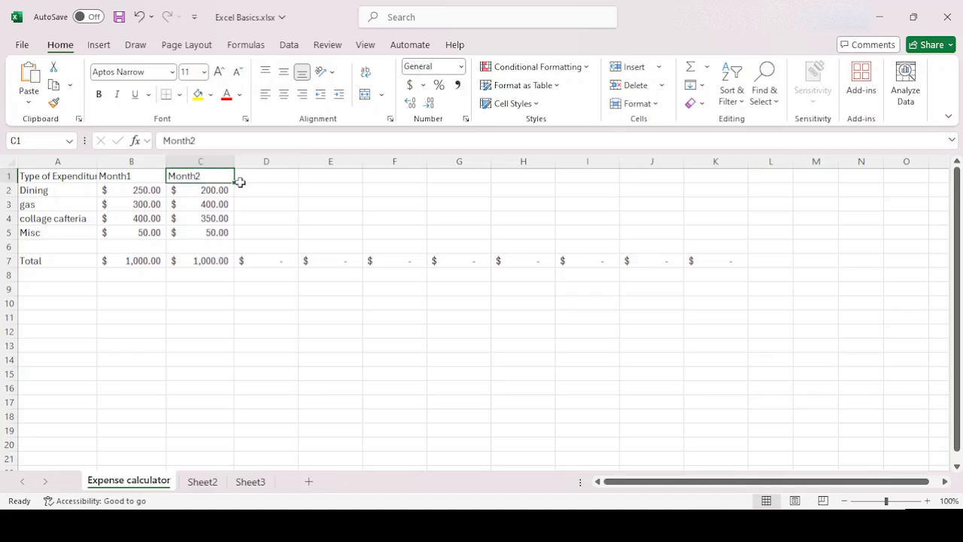
{"action": "left_click_drag", "start_coordinate": [235, 184], "coordinate": [731, 178]}
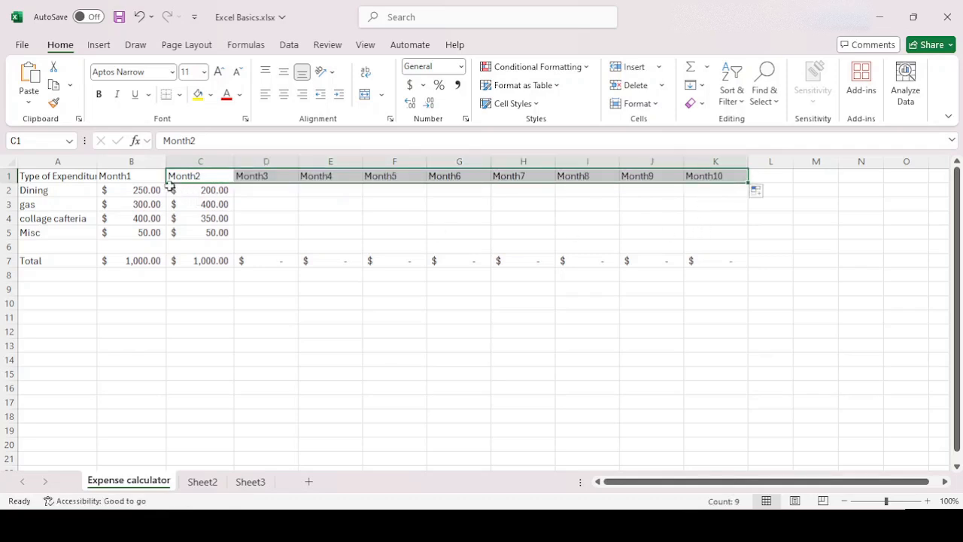
{"action": "left_click", "coordinate": [716, 174]}
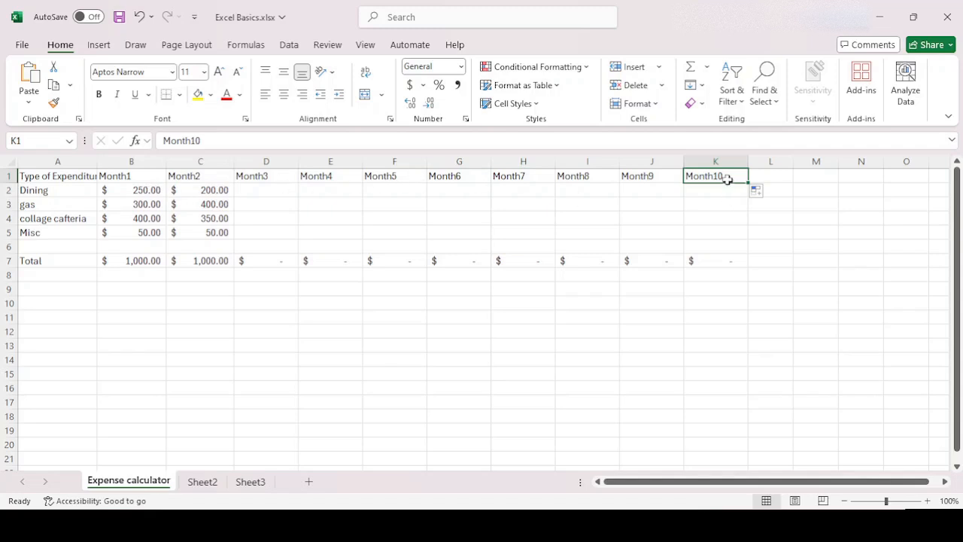
Step: Copy the Month2 amounts for Dining, gas and collage cafteria from C2:C4 across to column K with the fill handle
{"action": "left_click", "coordinate": [255, 189]}
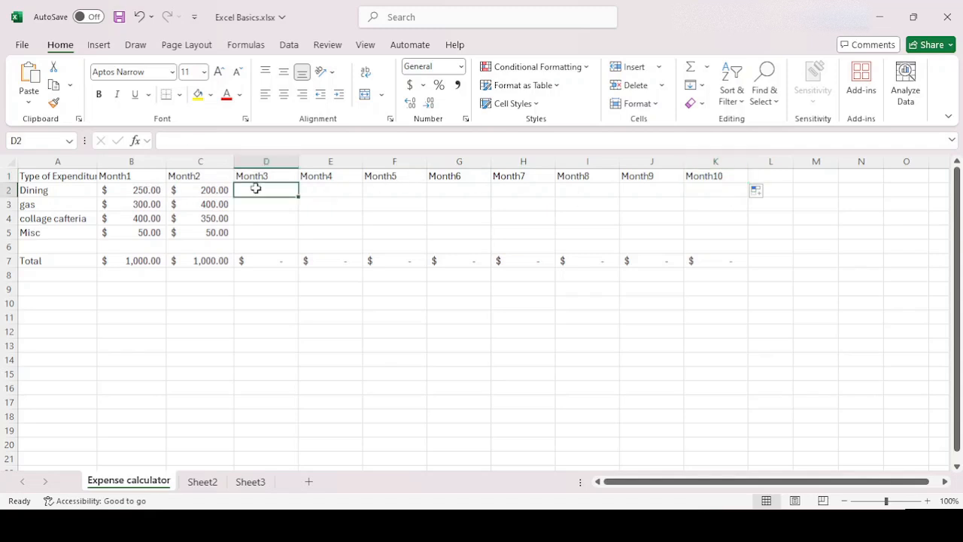
{"action": "left_click", "coordinate": [214, 190]}
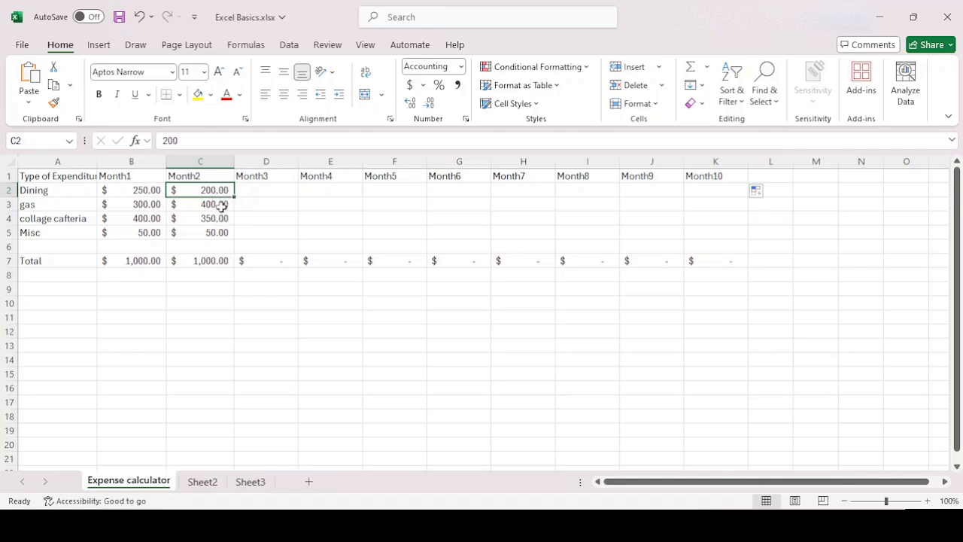
{"action": "left_click_drag", "start_coordinate": [221, 222], "coordinate": [220, 185]}
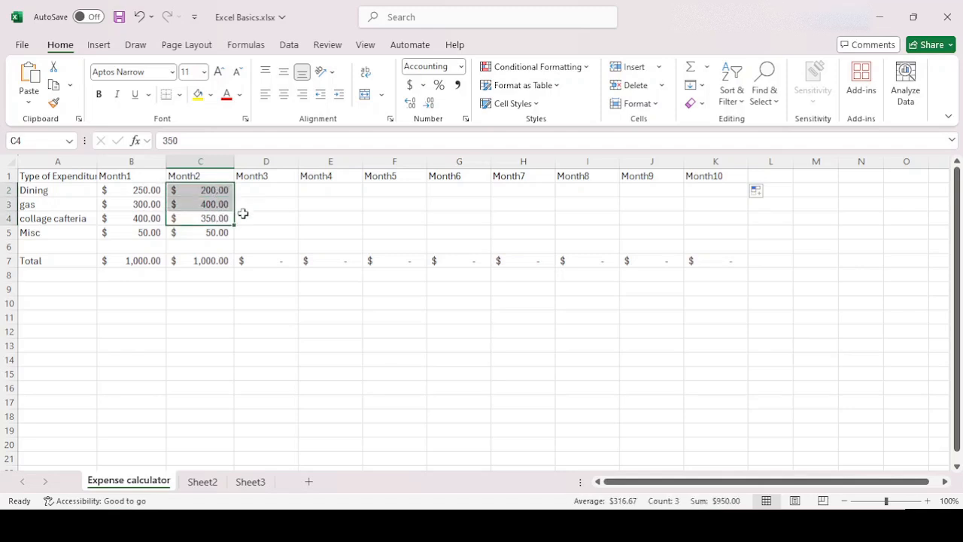
{"action": "left_click_drag", "start_coordinate": [235, 224], "coordinate": [740, 236]}
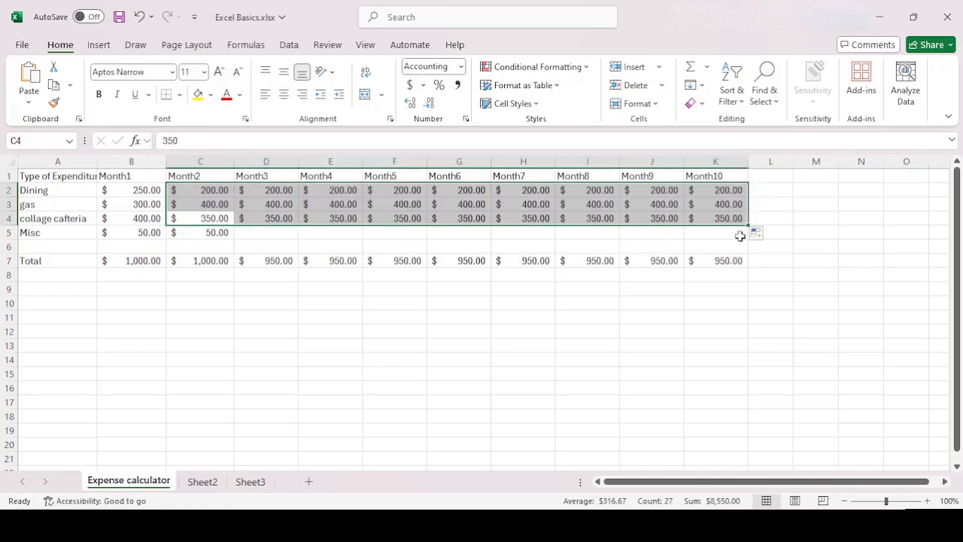
{"action": "left_click_drag", "start_coordinate": [262, 259], "coordinate": [707, 258]}
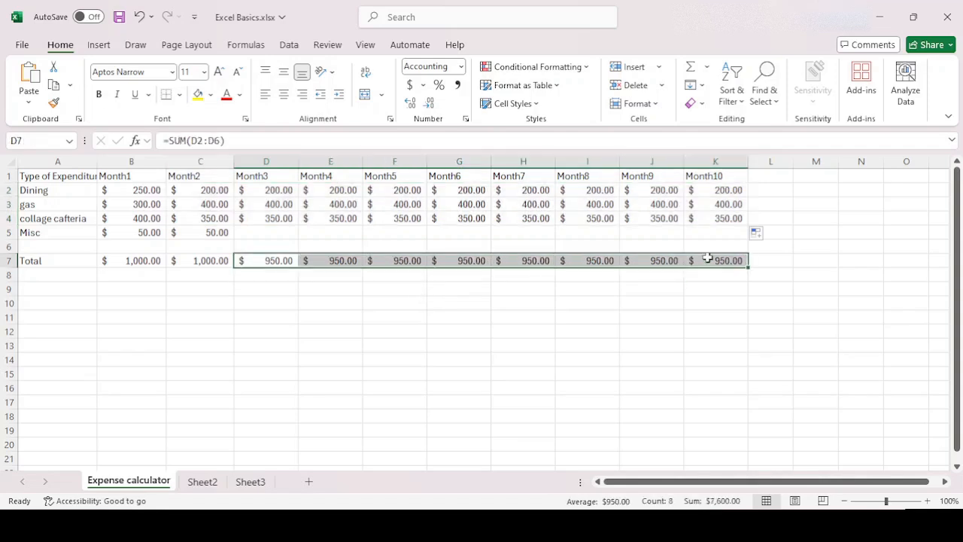
{"action": "left_click", "coordinate": [675, 293]}
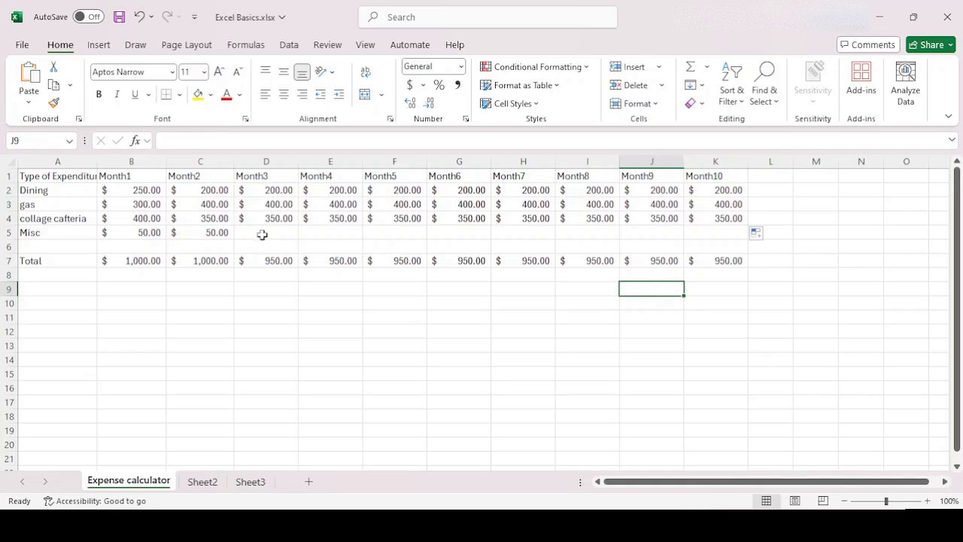
Step: Fill the Misc amount from cell C5 across through cell K5, and check the totals in B7 through K7
{"action": "left_click", "coordinate": [209, 233]}
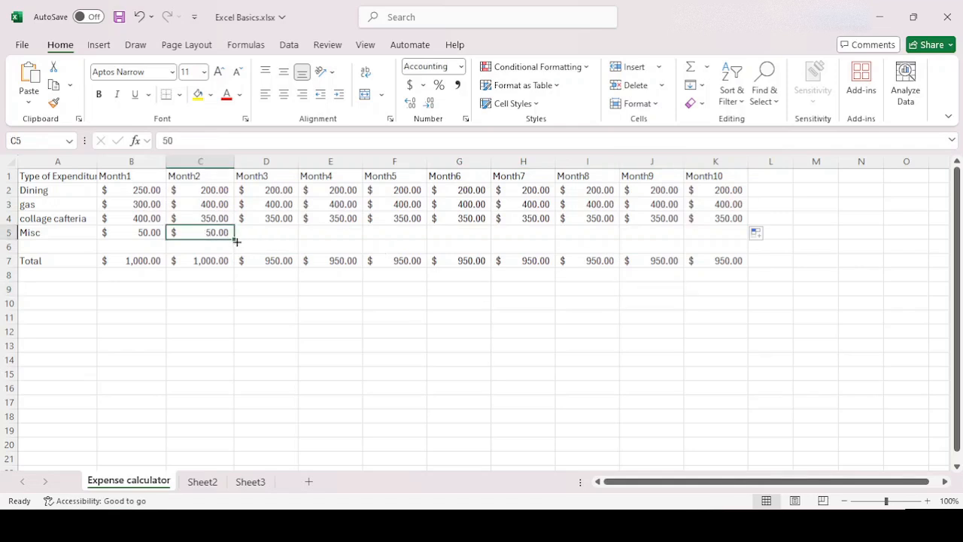
{"action": "left_click_drag", "start_coordinate": [236, 240], "coordinate": [131, 261]}
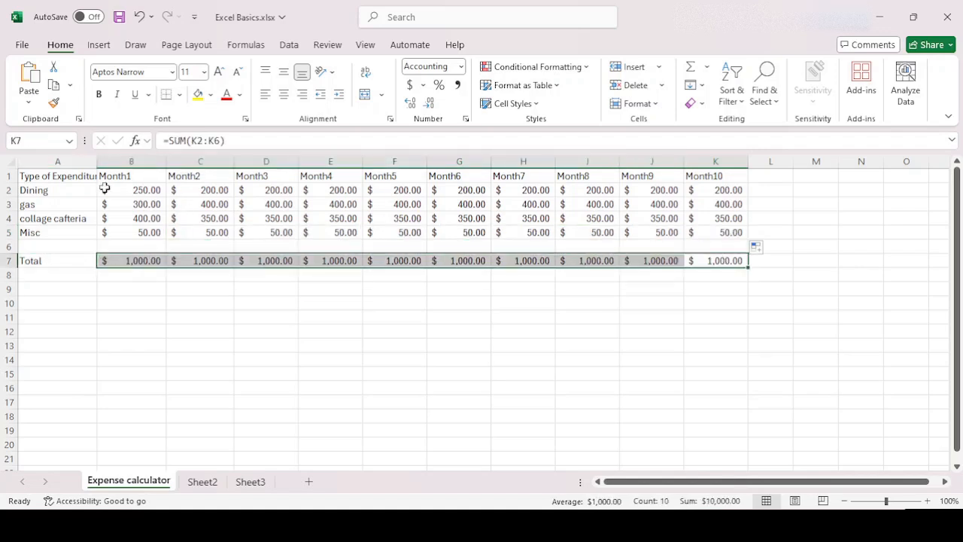
{"action": "left_click", "coordinate": [756, 232]}
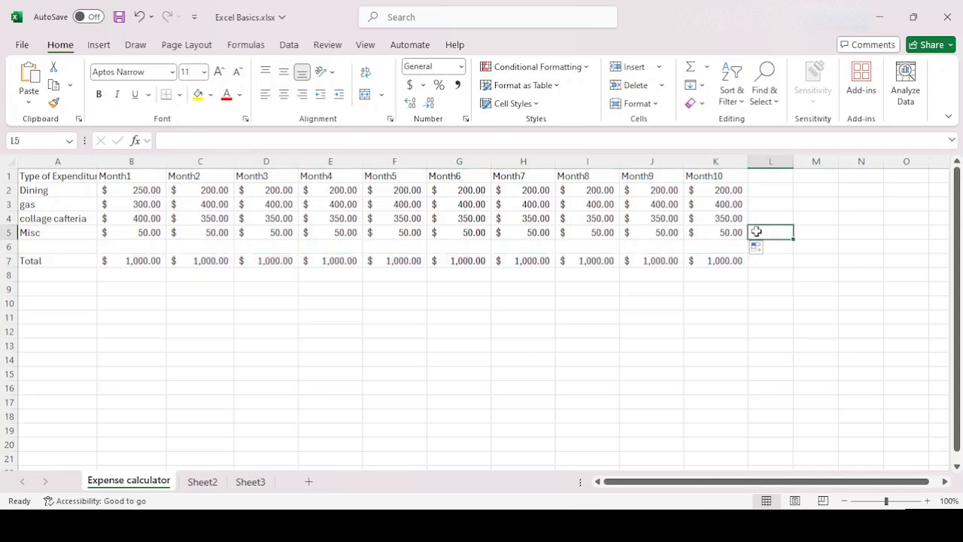